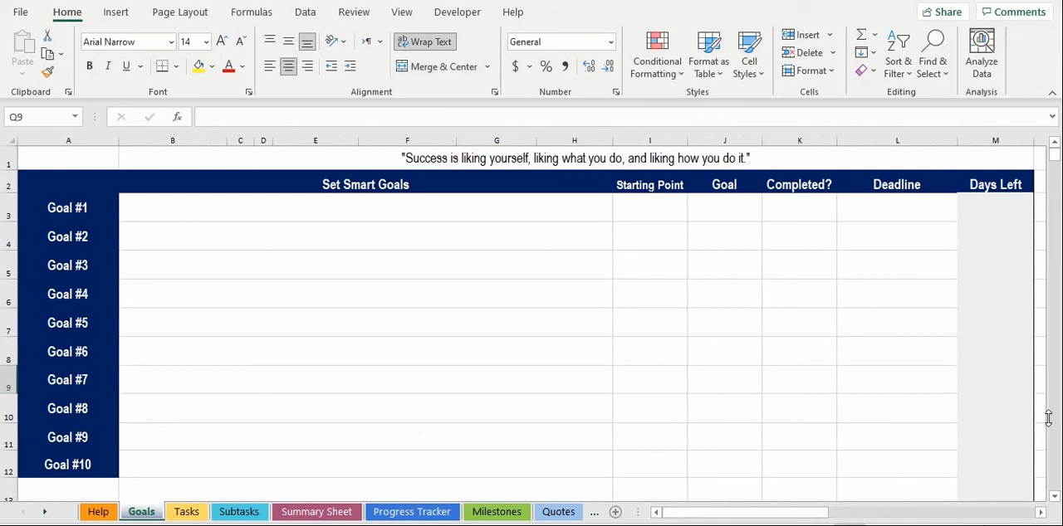
Step: Extend the goal labels in column A by filling one more row down from Goal #10 to Goal #11
{"action": "left_click_drag", "start_coordinate": [541, 207], "coordinate": [524, 437]}
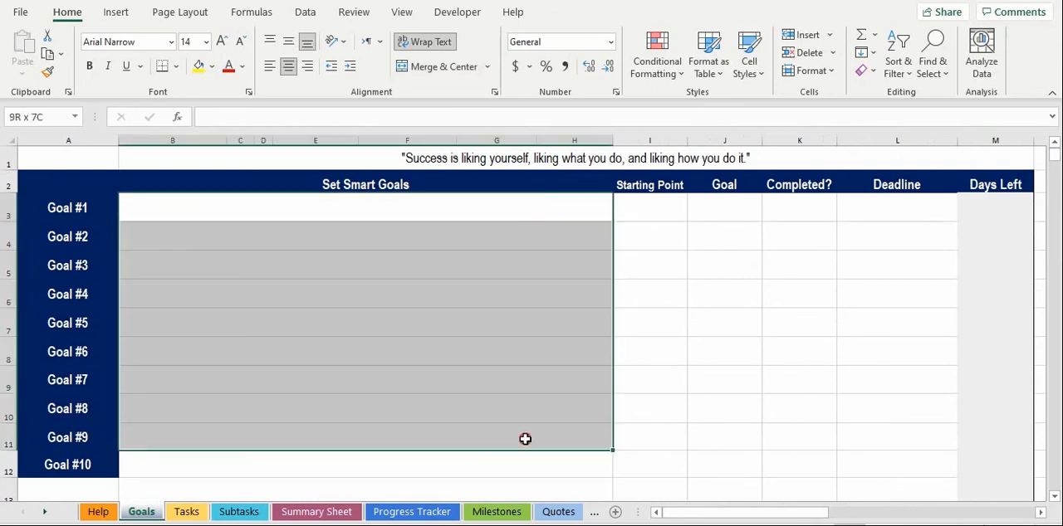
{"action": "left_click_drag", "start_coordinate": [59, 206], "coordinate": [47, 465]}
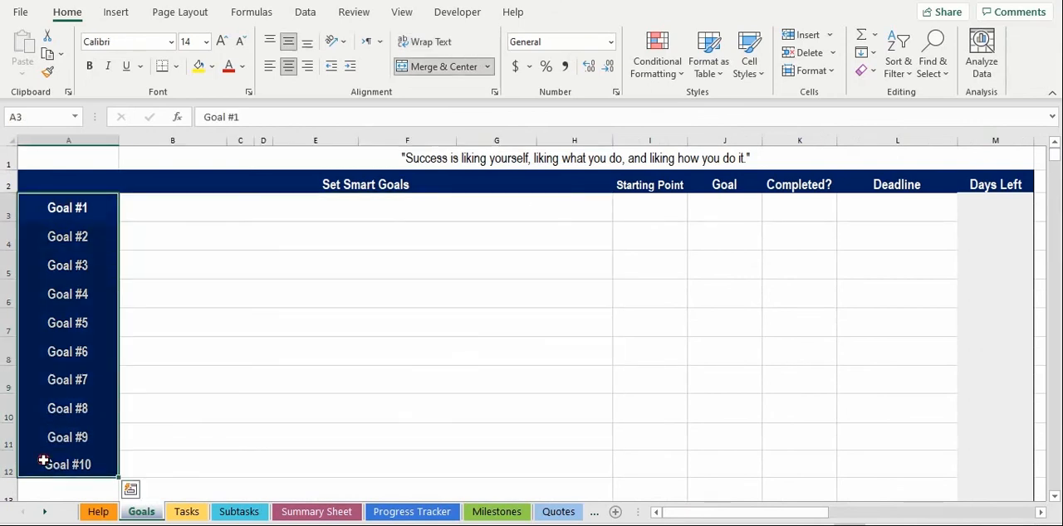
{"action": "left_click", "coordinate": [91, 491]}
{"action": "left_click", "coordinate": [105, 467]}
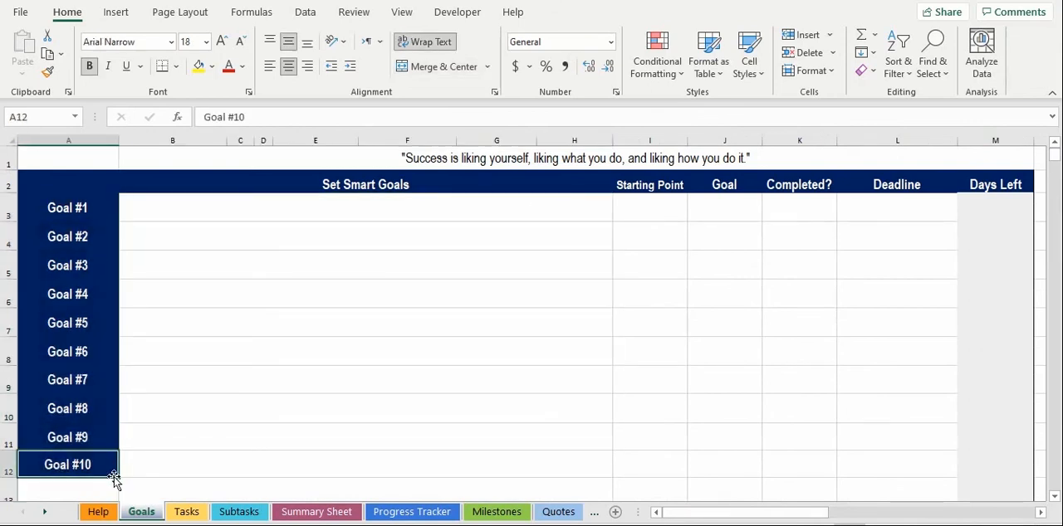
{"action": "left_click_drag", "start_coordinate": [119, 479], "coordinate": [110, 493]}
{"action": "left_click", "coordinate": [269, 448]}
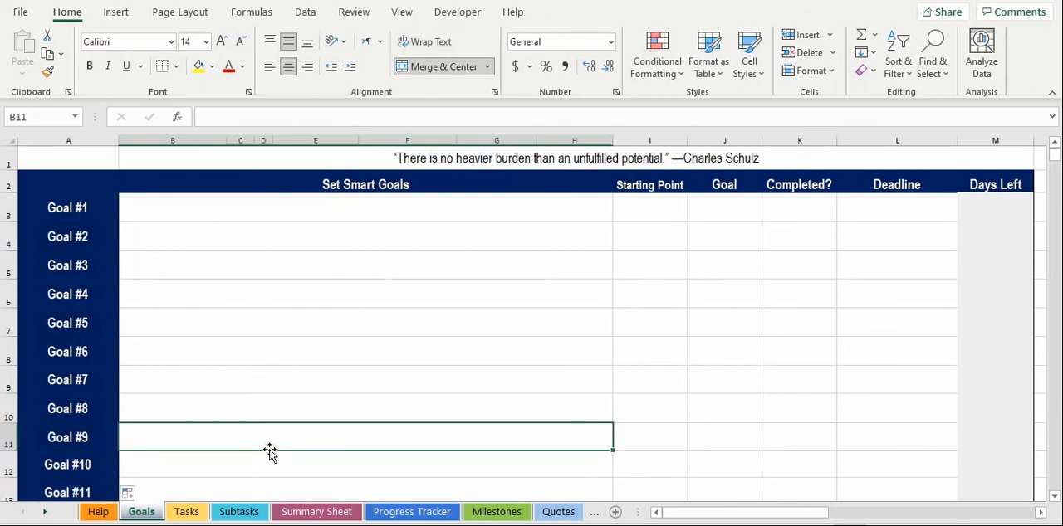
Step: Enter "Grow Shut Up & Achieve Traffic" as Goal #1 and "Maintain healthy weight of <120 lbs" as Goal #2
{"action": "left_click", "coordinate": [200, 215]}
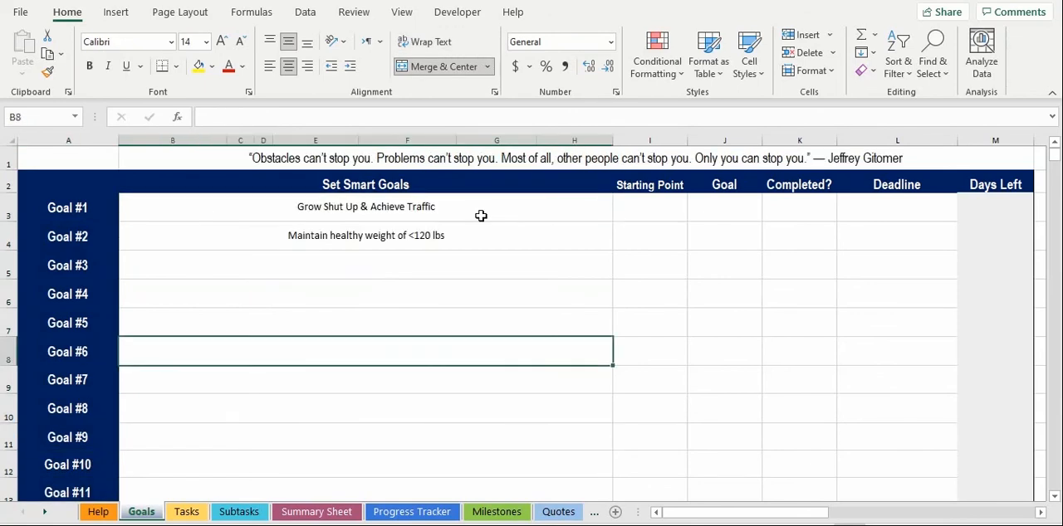
{"action": "left_click_drag", "start_coordinate": [481, 216], "coordinate": [487, 235]}
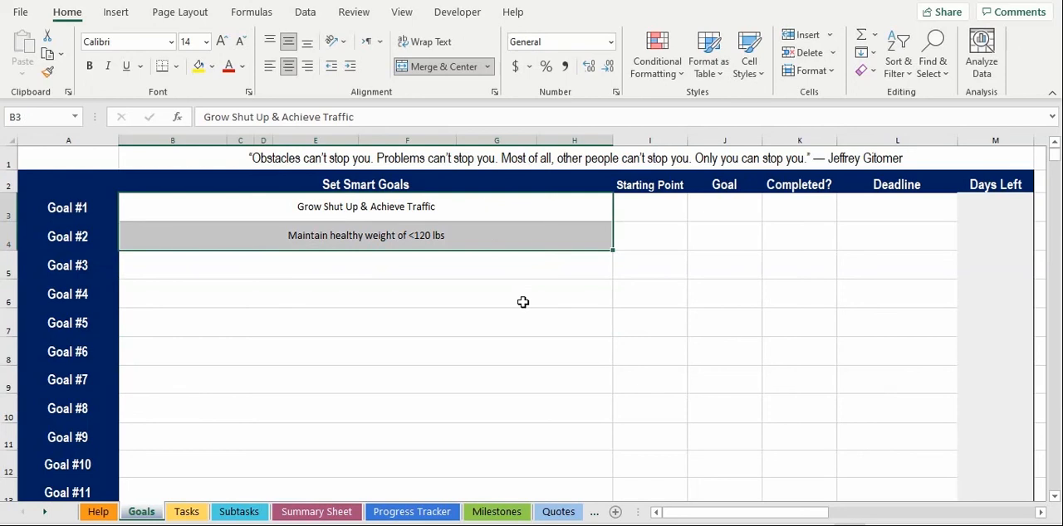
Step: For Goal #1, enter a starting point of 10,000/month and a goal of 100,000 visitors
{"action": "left_click", "coordinate": [657, 206]}
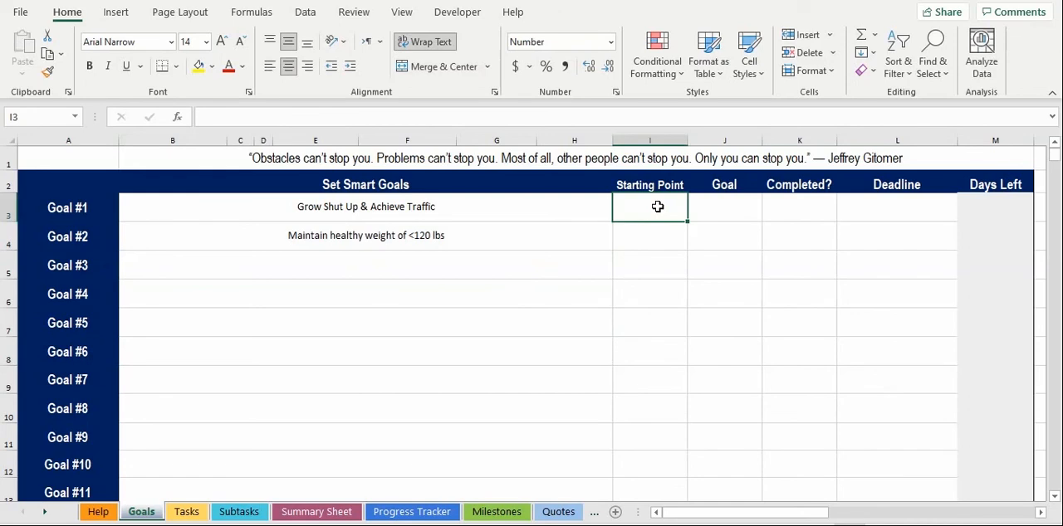
{"action": "type", "text": "10,00"}
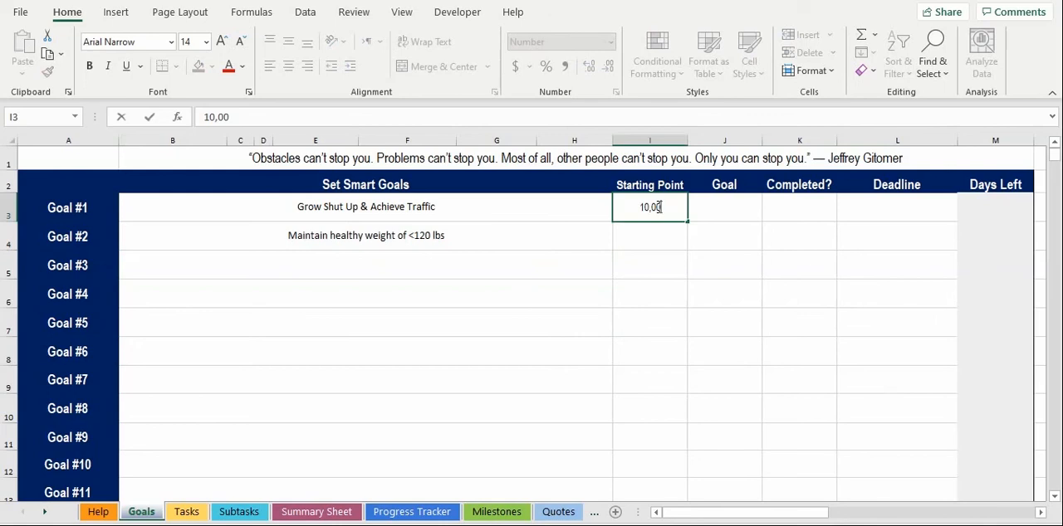
{"action": "type", "text": "0/month"}
{"action": "left_click", "coordinate": [719, 211]}
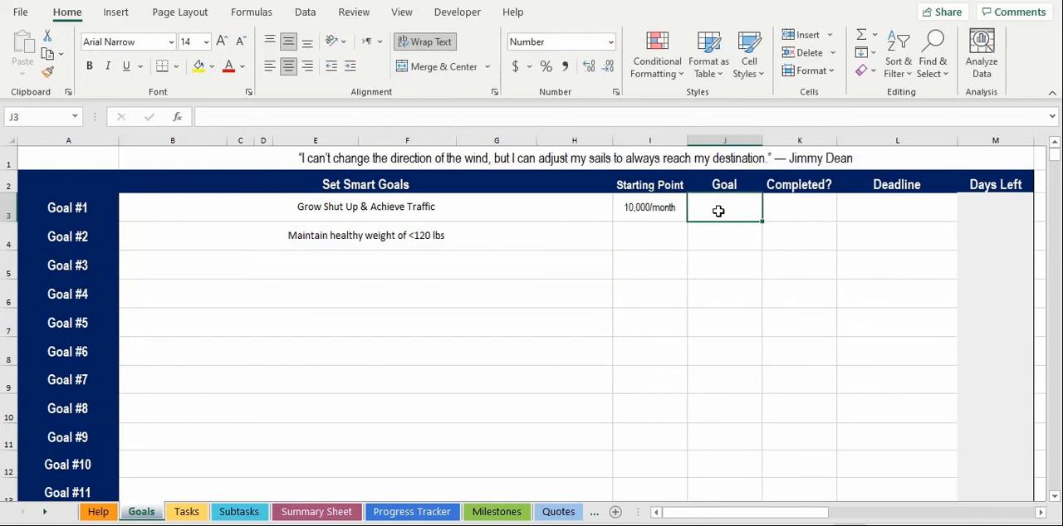
{"action": "type", "text": "100,000 visitors"}
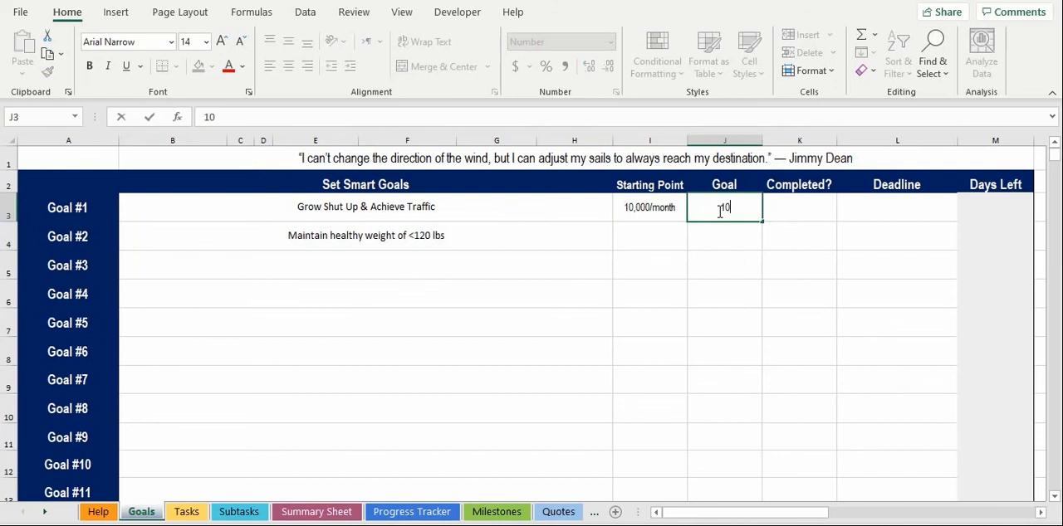
Step: Set Goal #1's completion status to Not Yet and its deadline to 31-Dec-21, and check its Days Left formula
{"action": "left_click", "coordinate": [806, 220]}
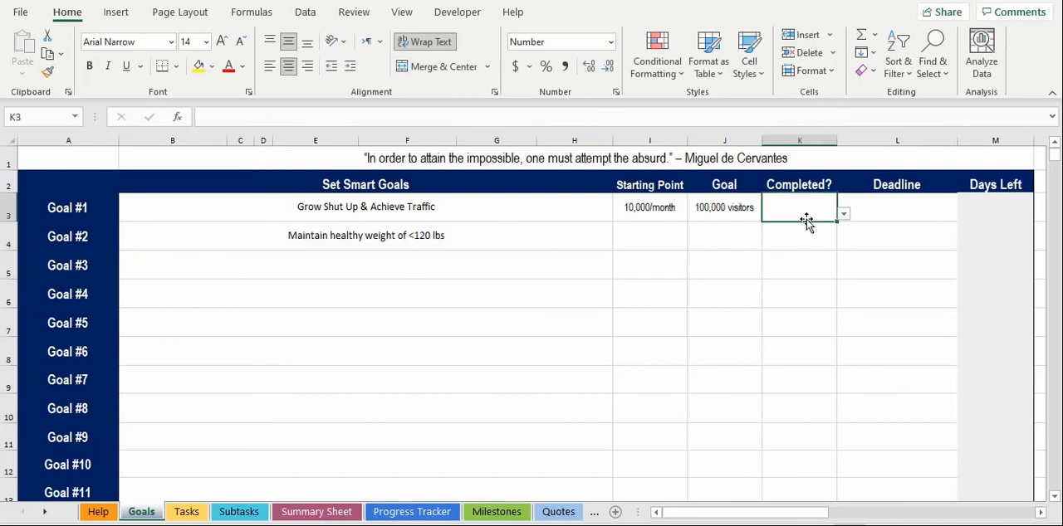
{"action": "left_click", "coordinate": [843, 215]}
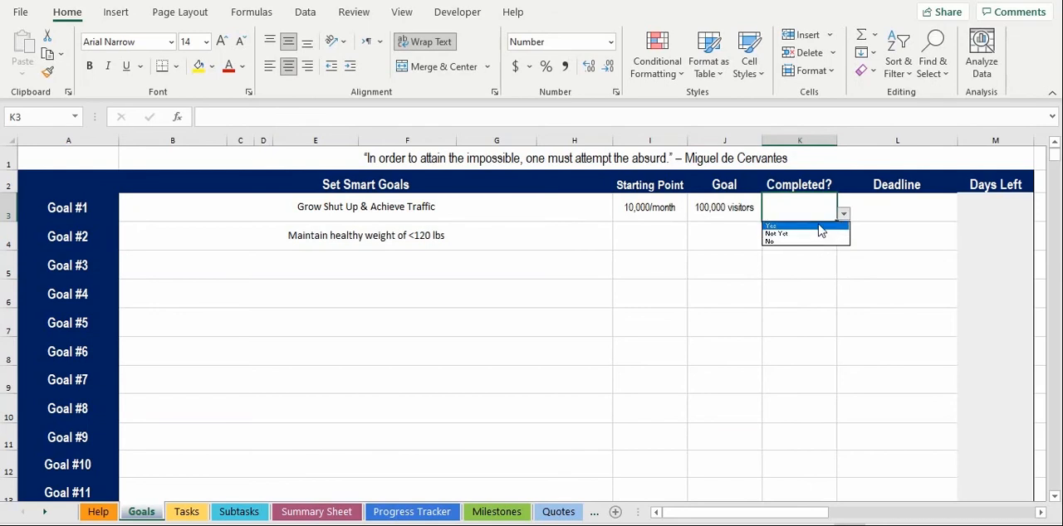
{"action": "left_click", "coordinate": [814, 235]}
{"action": "left_click", "coordinate": [891, 211]}
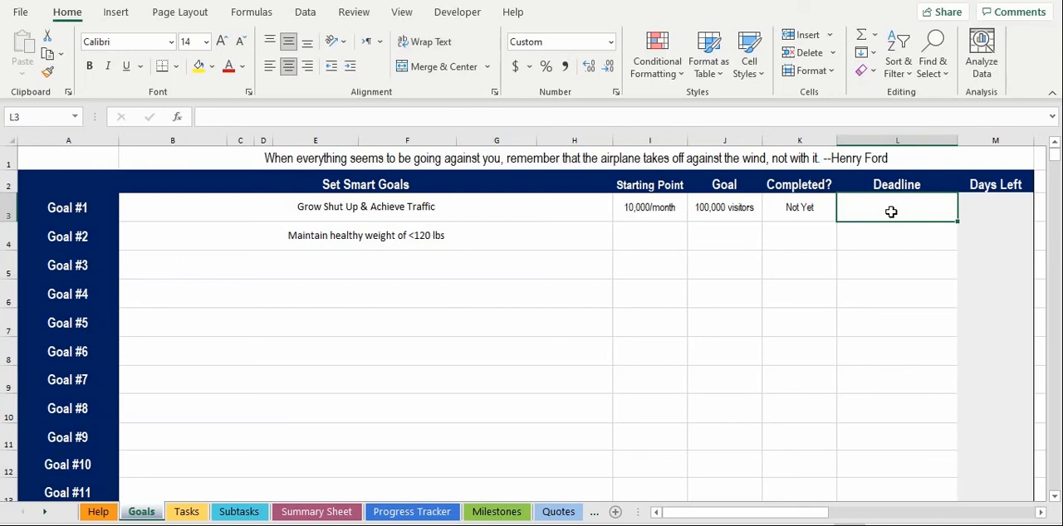
{"action": "key", "text": "Return"}
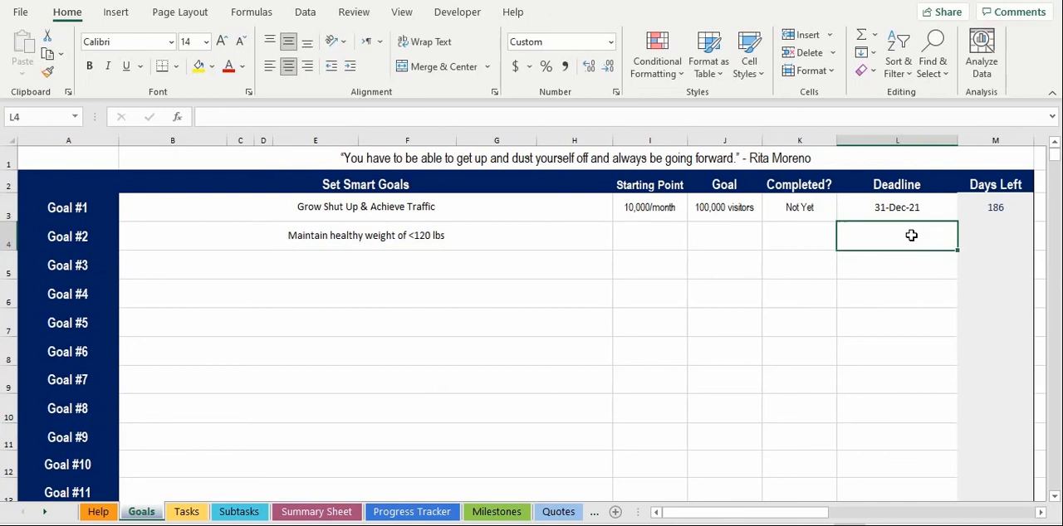
{"action": "left_click", "coordinate": [978, 208]}
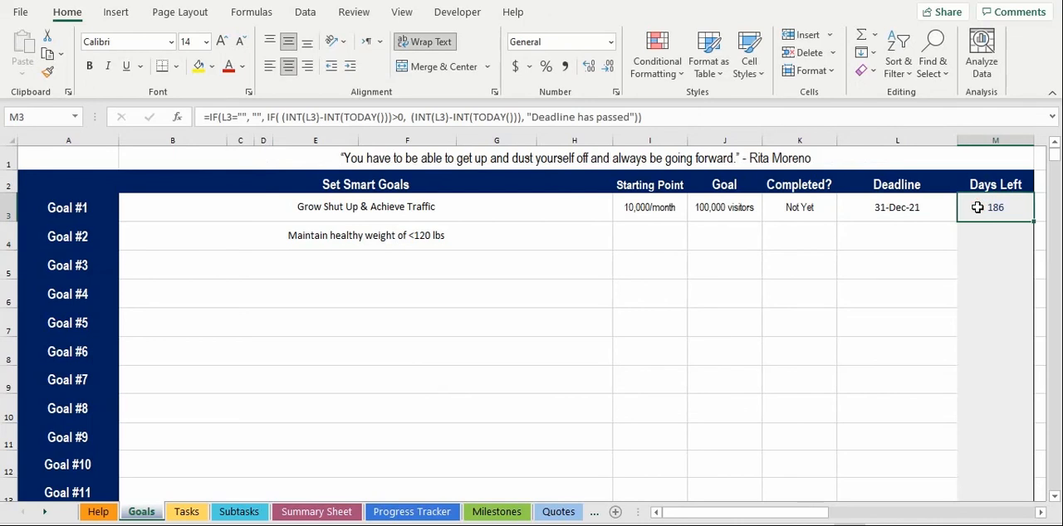
{"action": "left_click", "coordinate": [877, 218]}
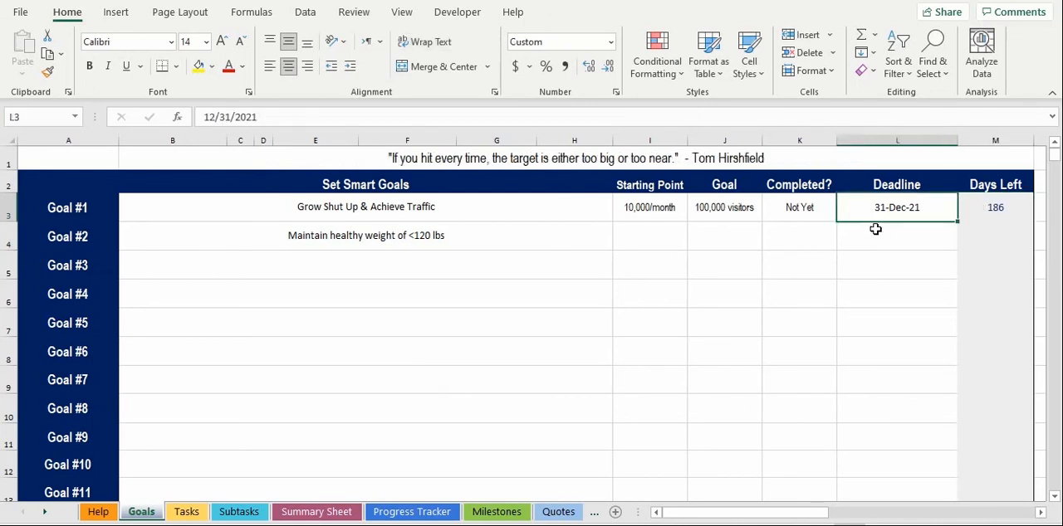
Step: Enter 31/dec/2019 as the deadline of Goal #2
{"action": "left_click", "coordinate": [869, 233]}
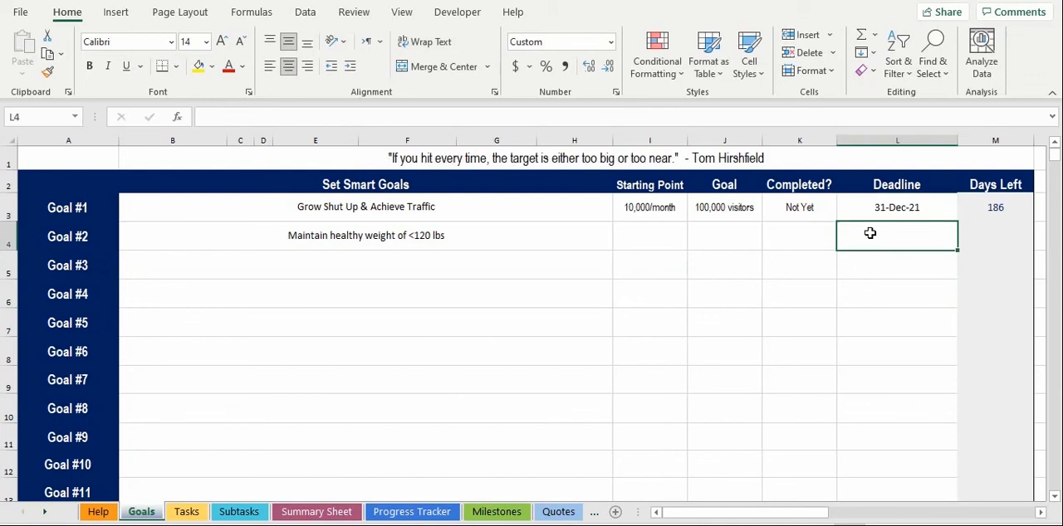
{"action": "type", "text": "31/dec/"}
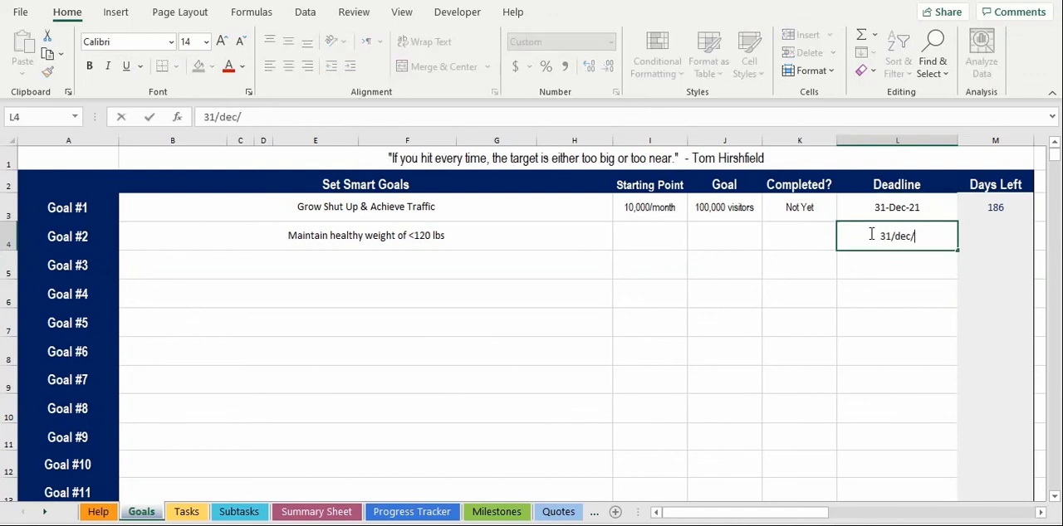
{"action": "type", "text": "2019"}
{"action": "key", "text": "ctrl+Return"}
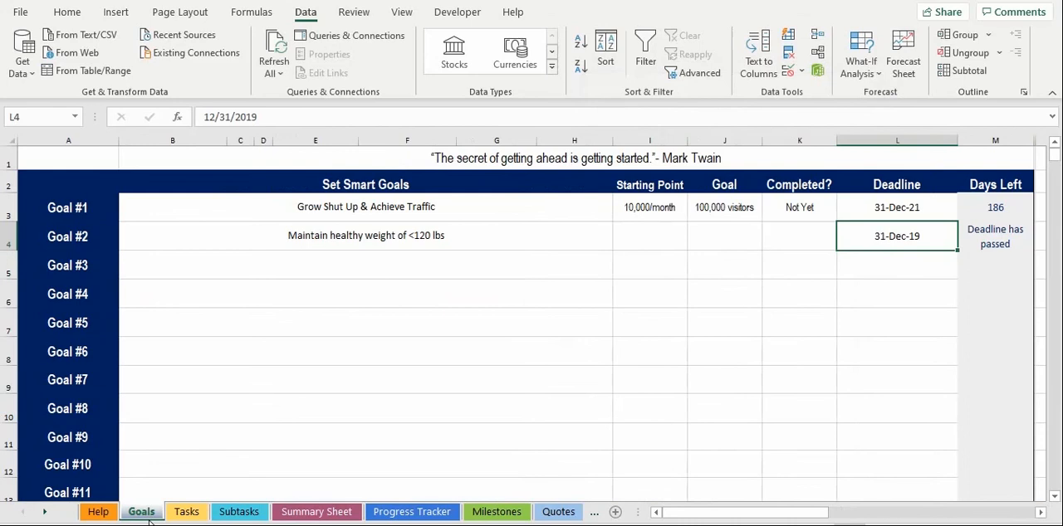
Step: On the Tasks sheet, assign the goal "Grow Shut Up & Achieve Traffic" to the first task
{"action": "left_click", "coordinate": [181, 512]}
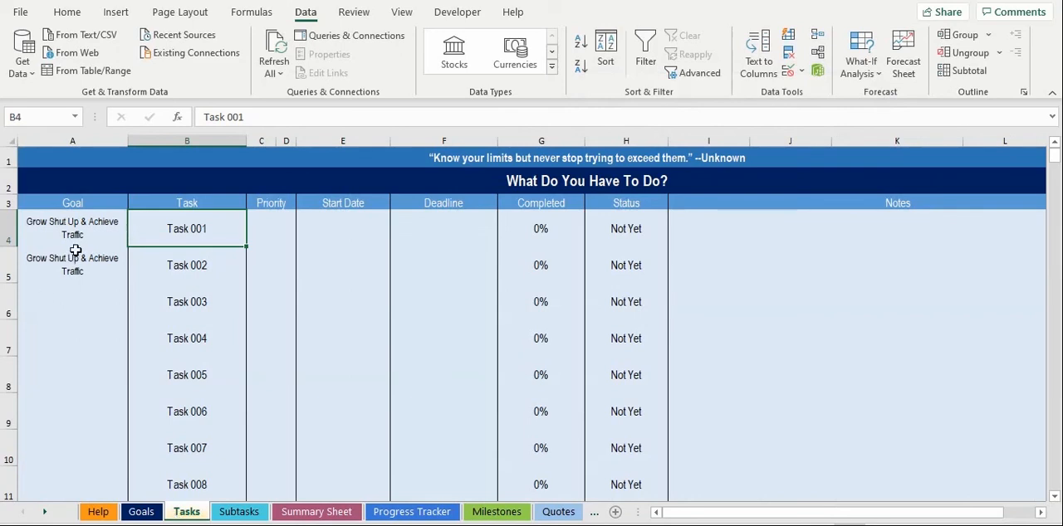
{"action": "left_click", "coordinate": [84, 231]}
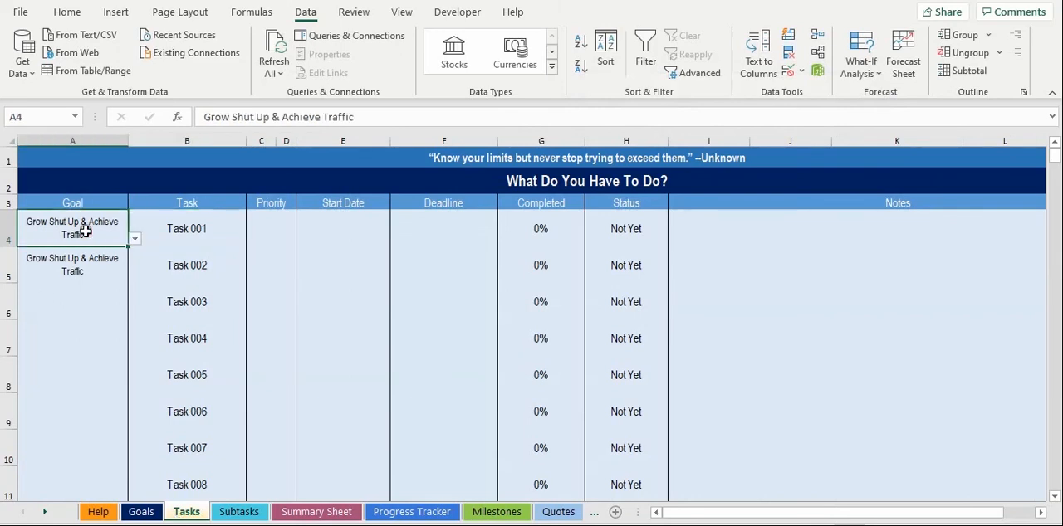
{"action": "left_click", "coordinate": [131, 240]}
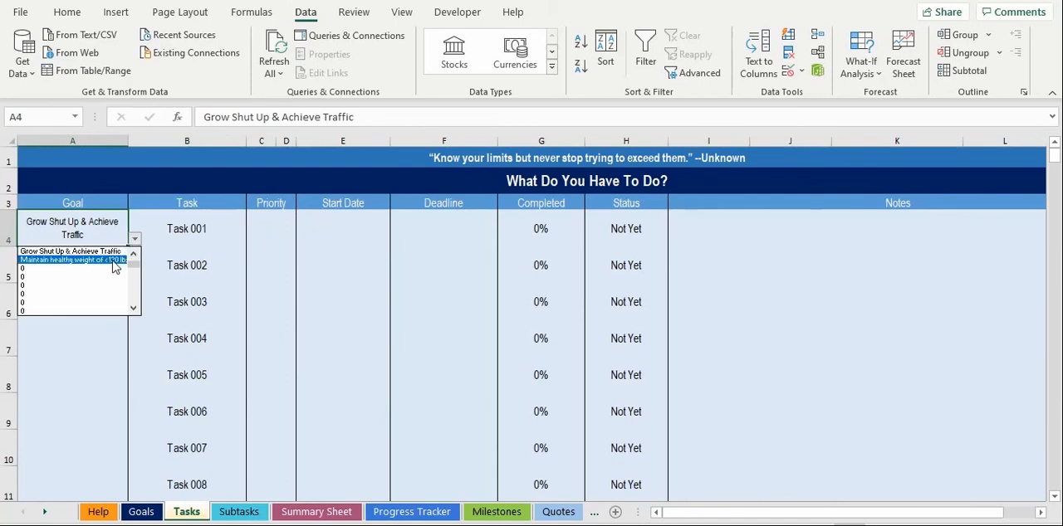
{"action": "left_click", "coordinate": [114, 254]}
Step: Rename Task 001 as "Create content" and Task 002 as "Get exposure"
{"action": "left_click", "coordinate": [189, 240]}
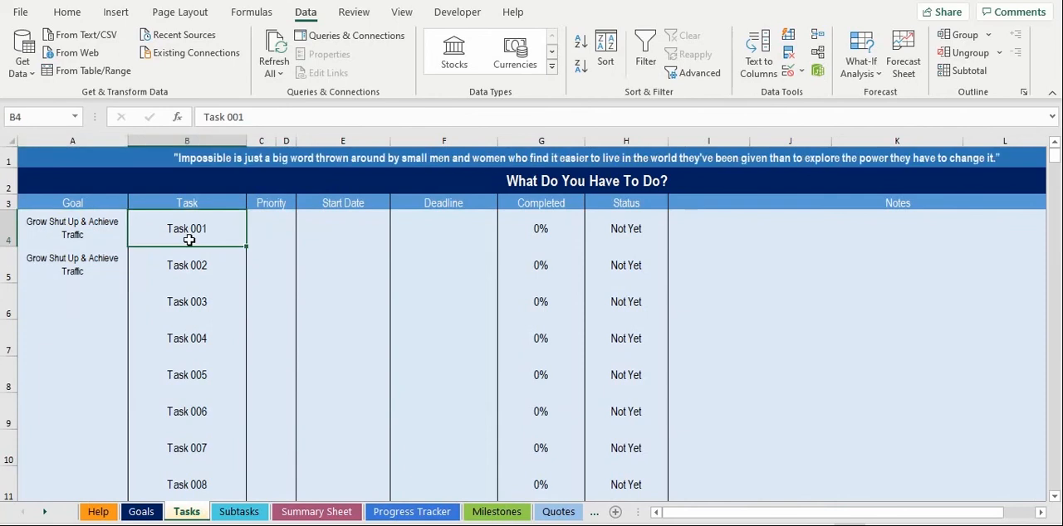
{"action": "left_click_drag", "start_coordinate": [290, 117], "coordinate": [157, 122]}
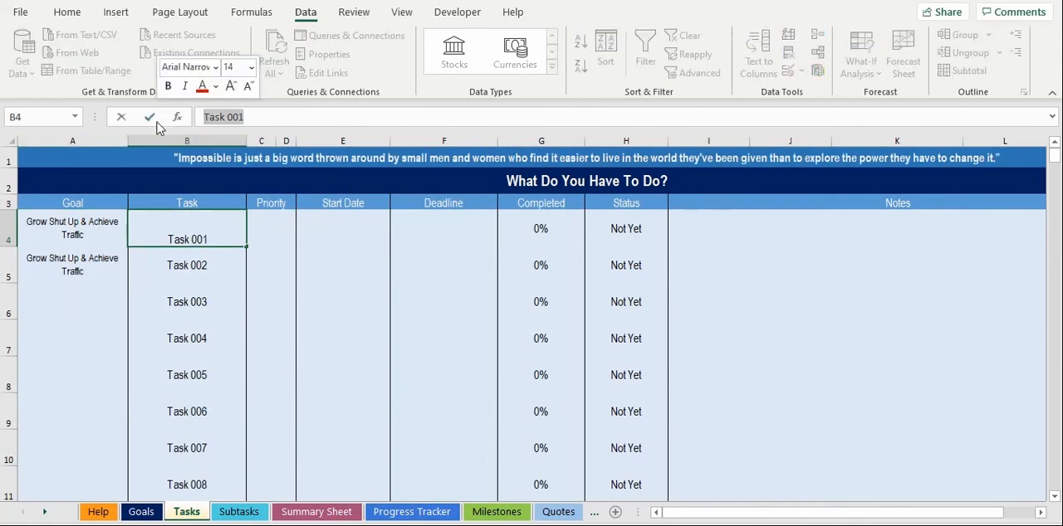
{"action": "type", "text": "Create content"}
{"action": "key", "text": "Return"}
{"action": "left_click_drag", "start_coordinate": [266, 117], "coordinate": [166, 117]}
{"action": "type", "text": "Get exposure"}
Step: Assign the goal "Maintain healthy weight of <120 lbs" to Task 003 and rename the task as "Stick to my diet"
{"action": "left_click", "coordinate": [102, 301]}
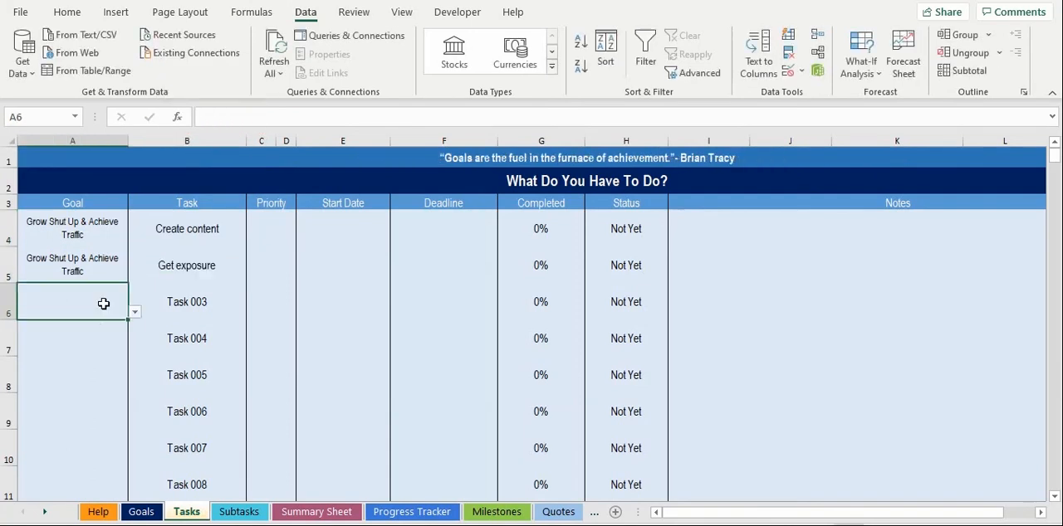
{"action": "left_click", "coordinate": [134, 308]}
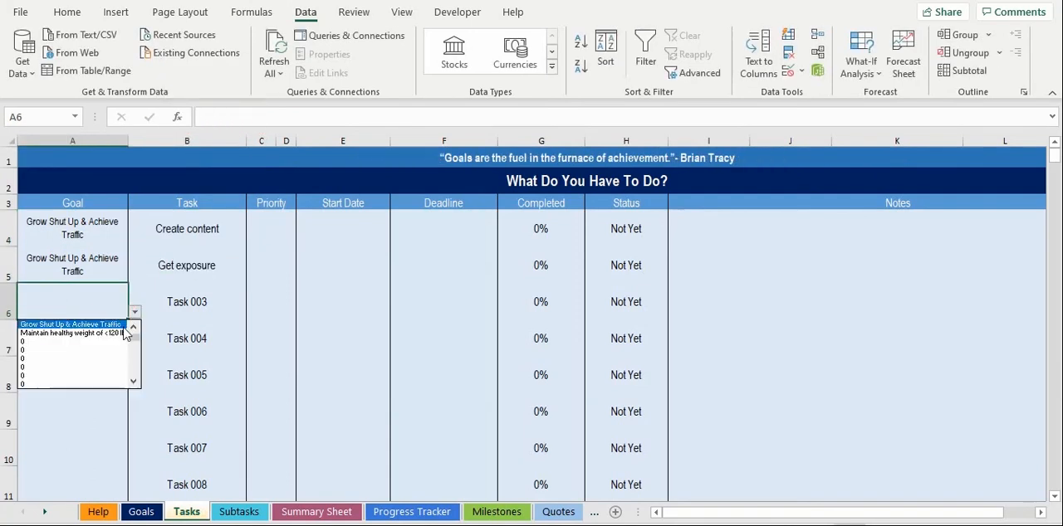
{"action": "left_click", "coordinate": [121, 334]}
{"action": "left_click", "coordinate": [178, 301]}
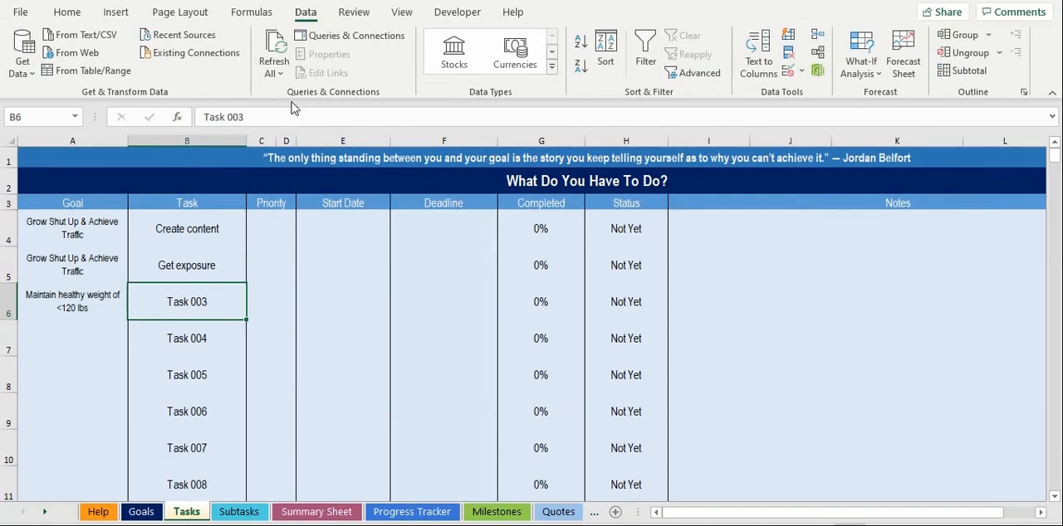
{"action": "left_click_drag", "start_coordinate": [272, 117], "coordinate": [201, 117]}
{"action": "key", "text": "BackSpace"}
{"action": "type", "text": "Sti"}
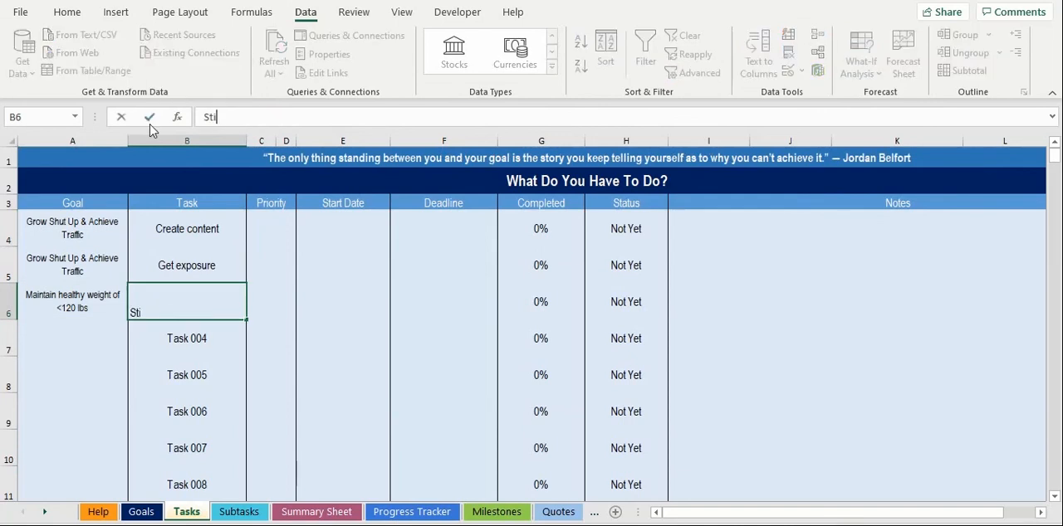
{"action": "type", "text": "ck to my diet"}
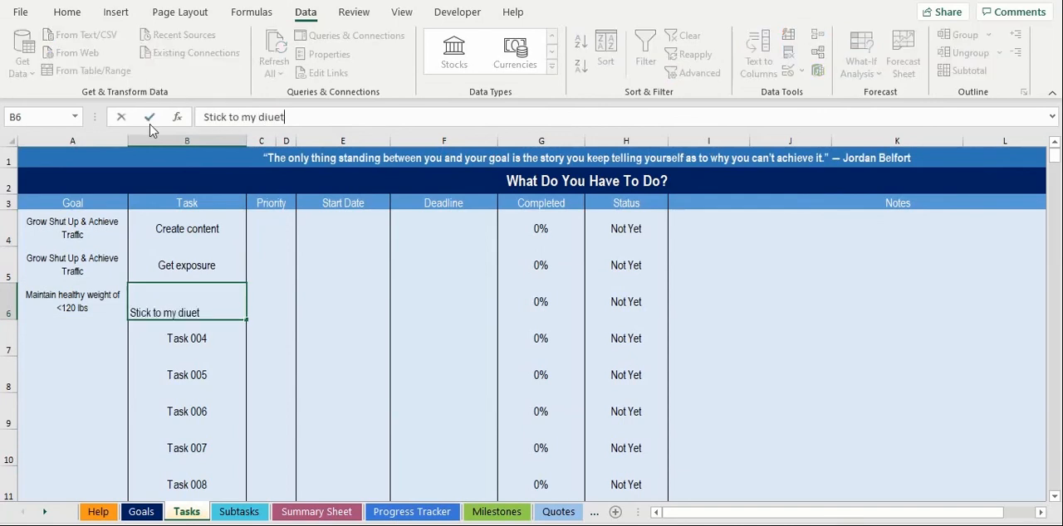
{"action": "key", "text": "Return"}
Step: Set the priority of "Create content" to 4 and the priority of "Get exposure" to 3
{"action": "left_click", "coordinate": [287, 230]}
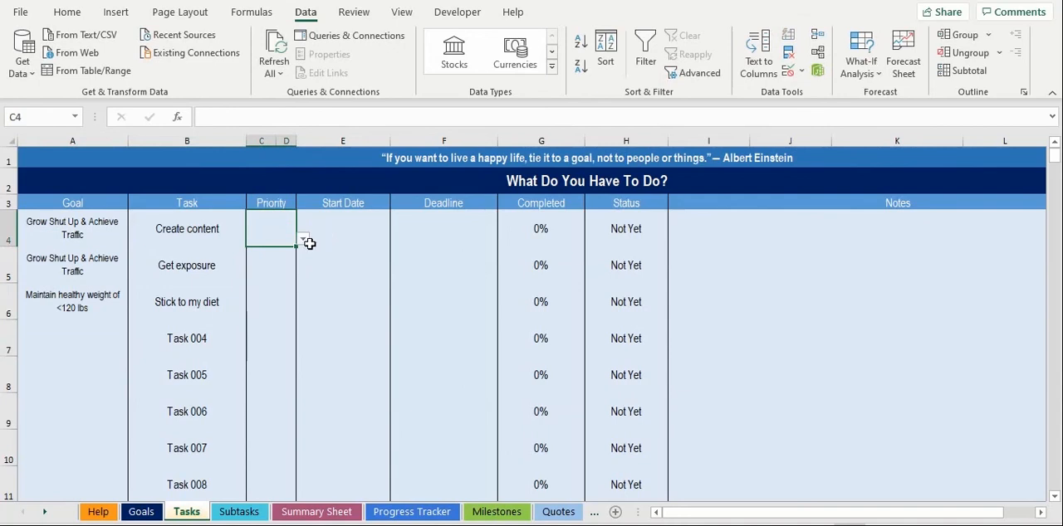
{"action": "left_click", "coordinate": [304, 240]}
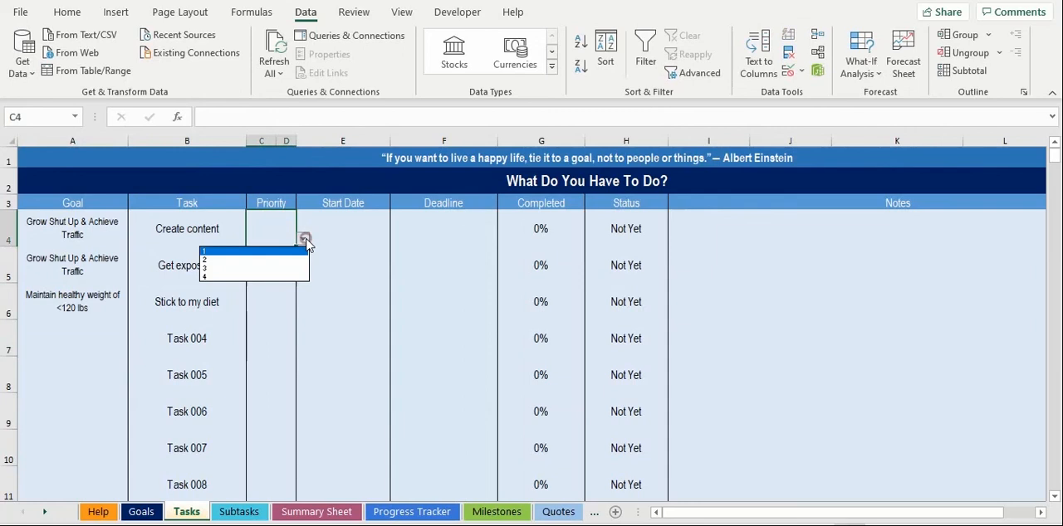
{"action": "left_click", "coordinate": [290, 279]}
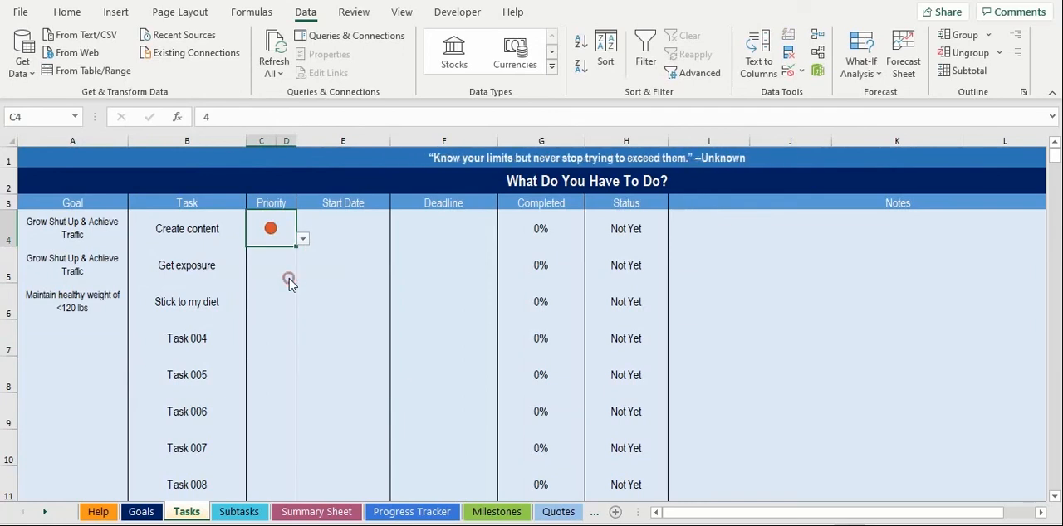
{"action": "left_click", "coordinate": [282, 274]}
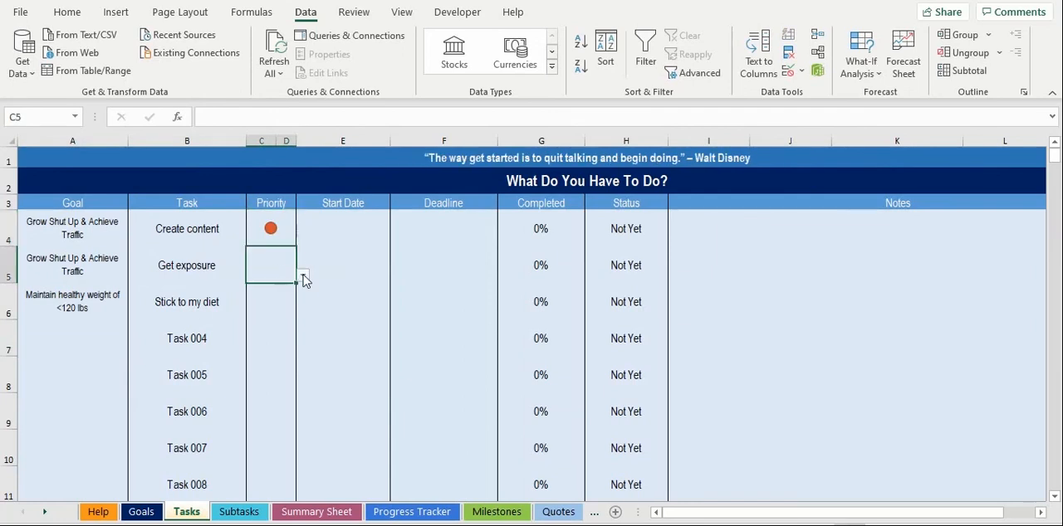
{"action": "left_click", "coordinate": [303, 275]}
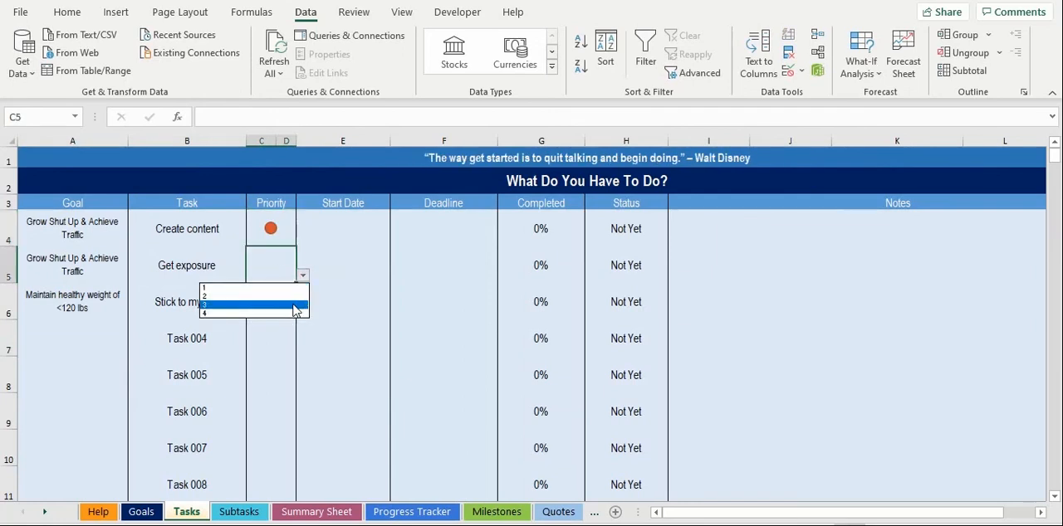
{"action": "left_click", "coordinate": [295, 307]}
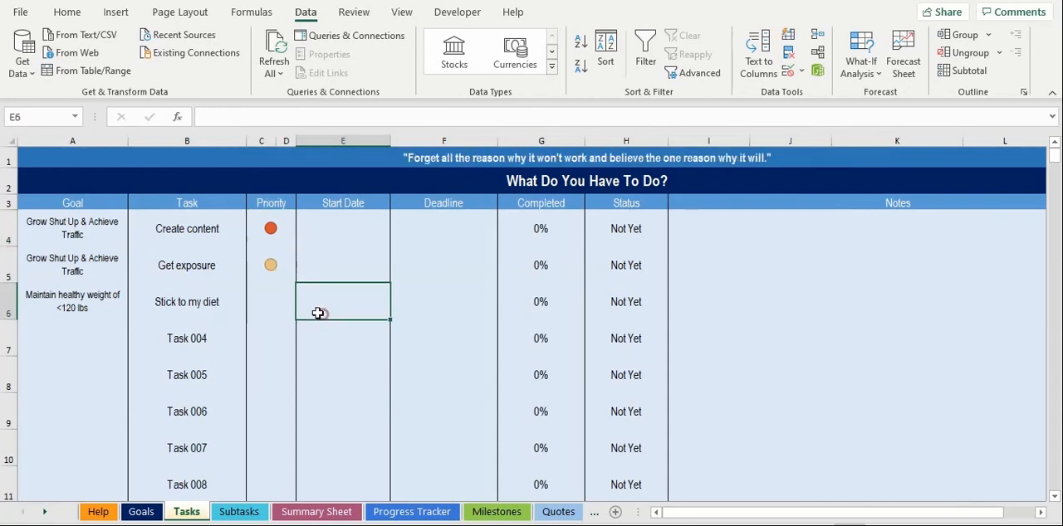
Step: Set the priority of "Stick to my diet" to 2 and the priority of Task 004 to 1
{"action": "left_click", "coordinate": [277, 304]}
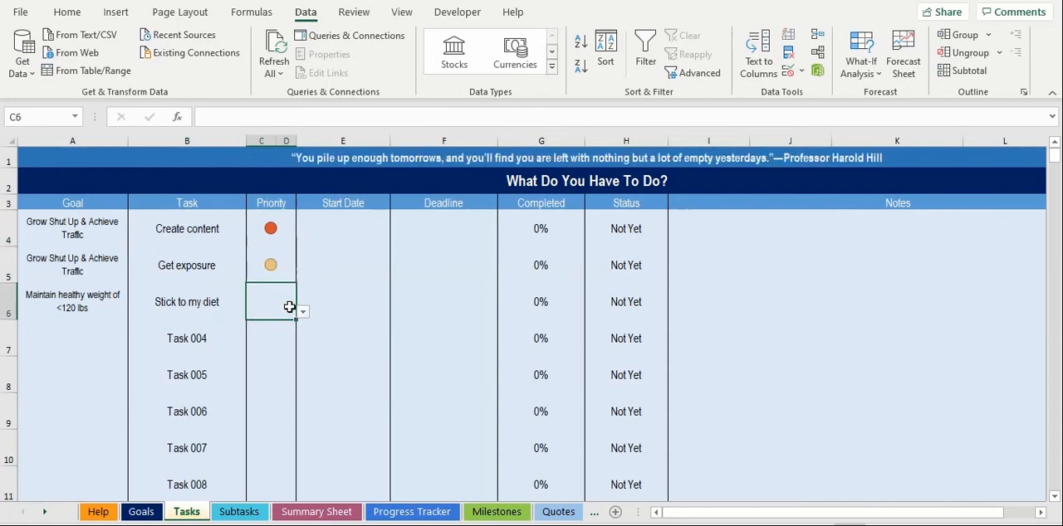
{"action": "left_click", "coordinate": [303, 312]}
{"action": "left_click", "coordinate": [292, 333]}
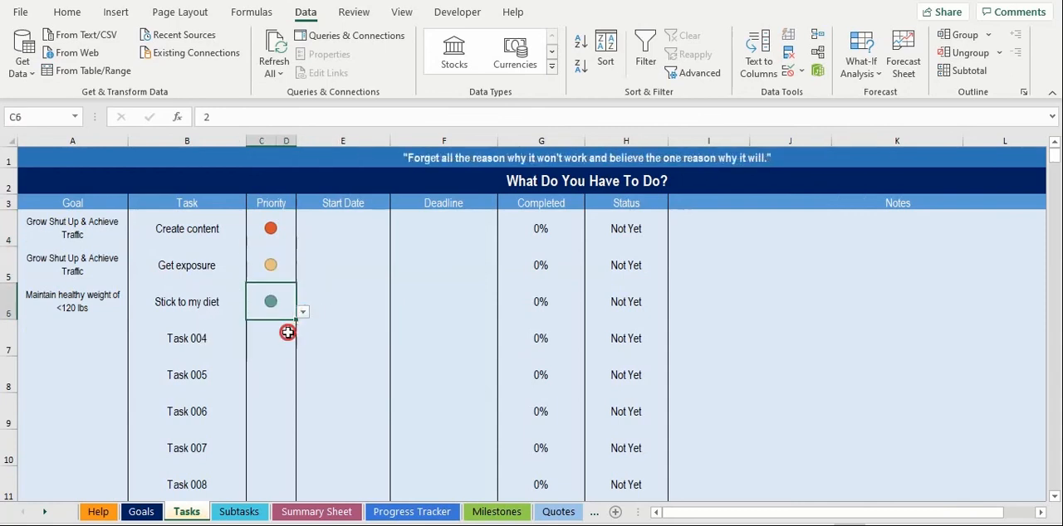
{"action": "left_click", "coordinate": [287, 333]}
{"action": "left_click", "coordinate": [306, 352]}
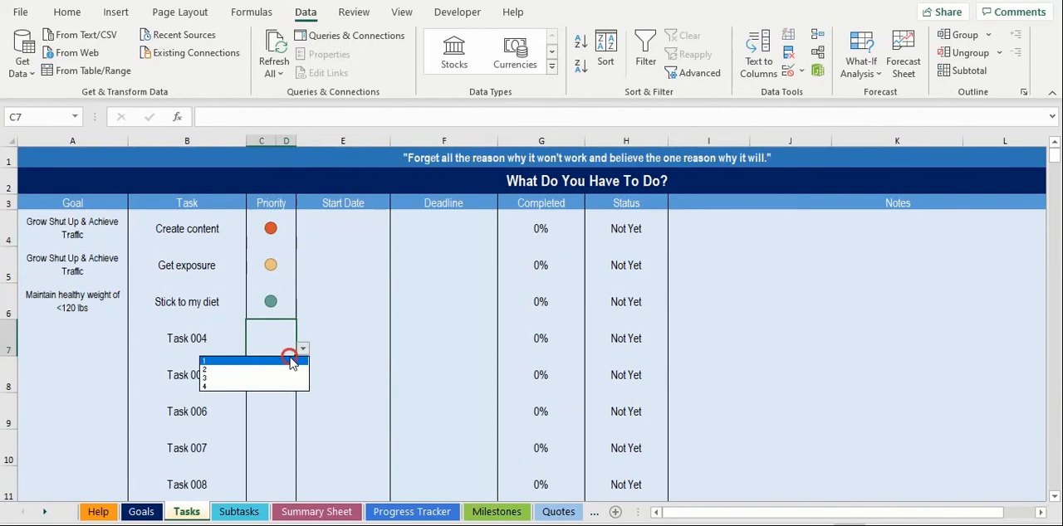
{"action": "left_click", "coordinate": [291, 353]}
{"action": "left_click", "coordinate": [332, 382]}
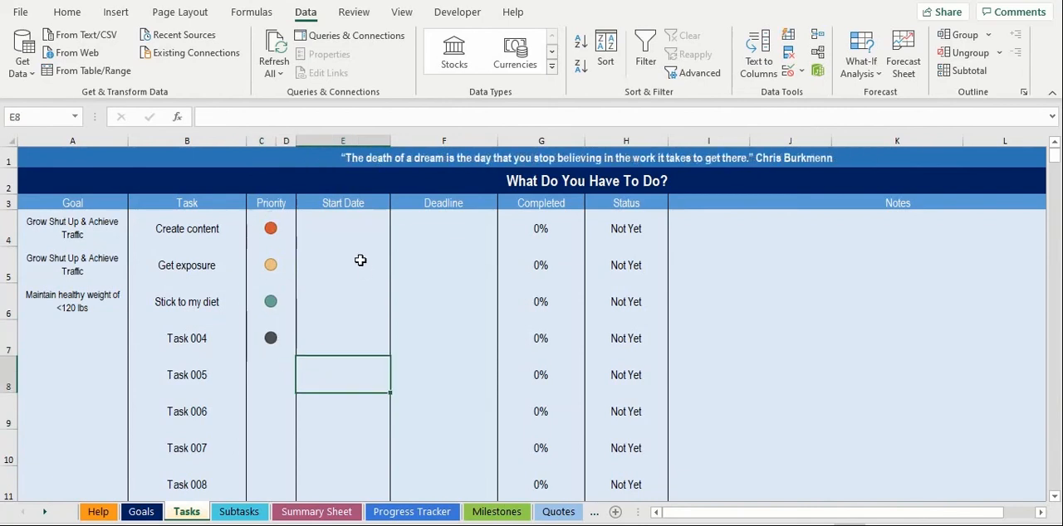
Step: Give the "Create content" task the start date 30-Jun-21 and the deadline 31-Dec-21
{"action": "left_click", "coordinate": [338, 230]}
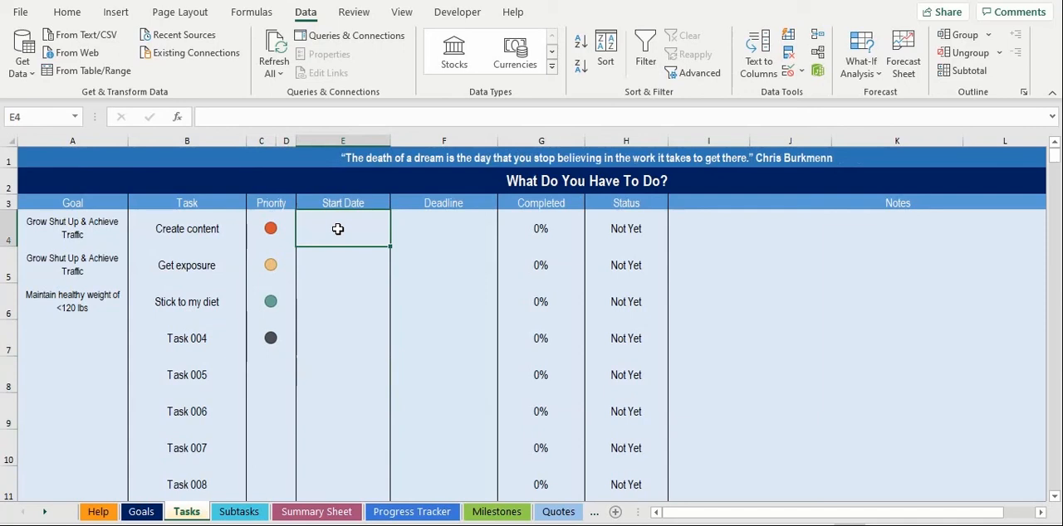
{"action": "key", "text": "ctrl+semicolon"}
{"action": "key", "text": "Tab"}
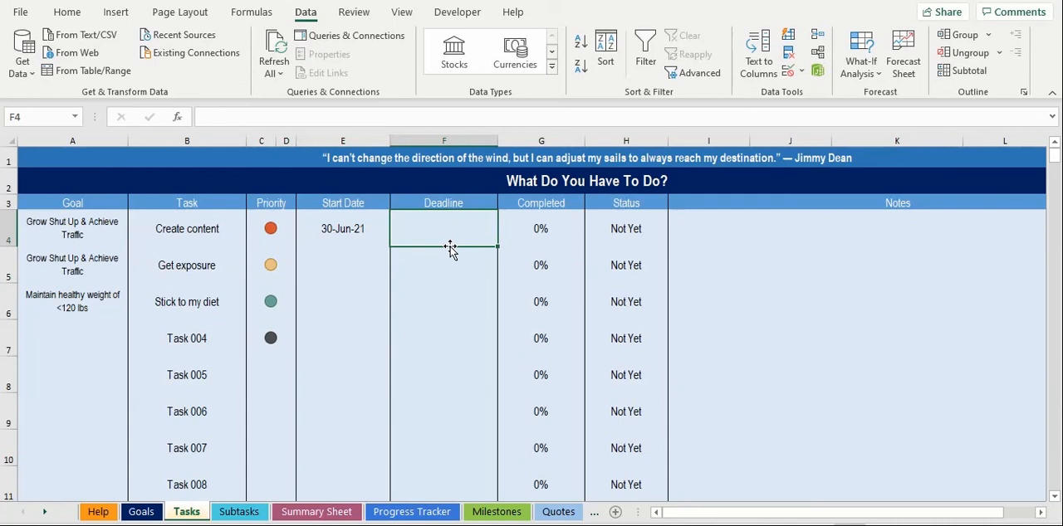
{"action": "type", "text": "12/31/2021"}
{"action": "key", "text": "ctrl+Return"}
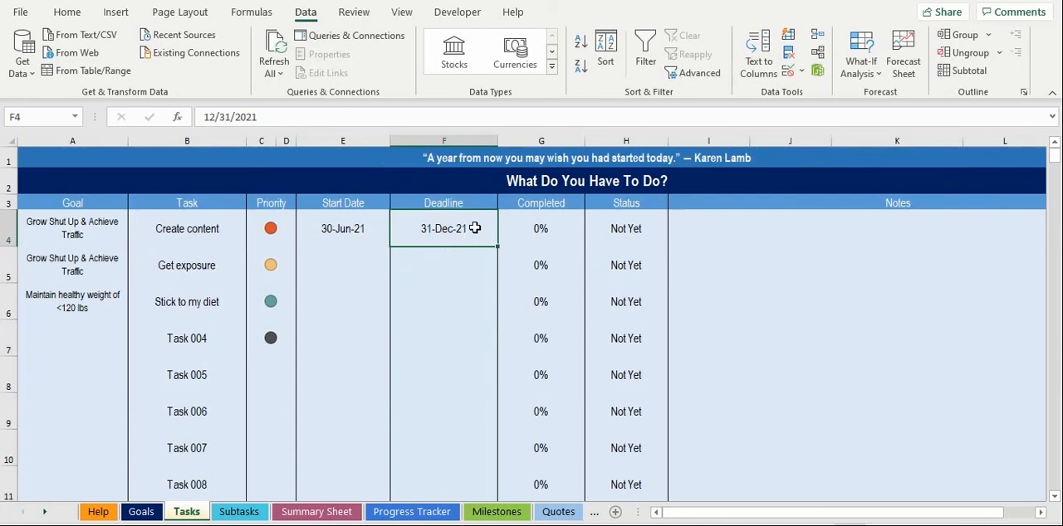
Step: Enter the deadlines 2-Jul-21 for "Get exposure", 31-Dec-19 for "Stick to my diet" and 30-Dec-21 for Task 004
{"action": "left_click", "coordinate": [469, 256]}
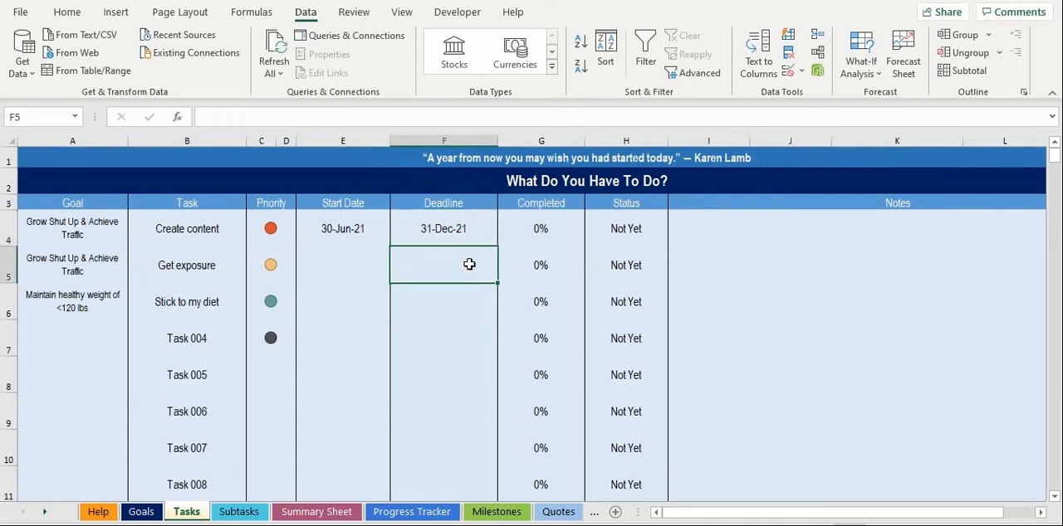
{"action": "key", "text": "ctrl+semicolon"}
{"action": "key", "text": "Return"}
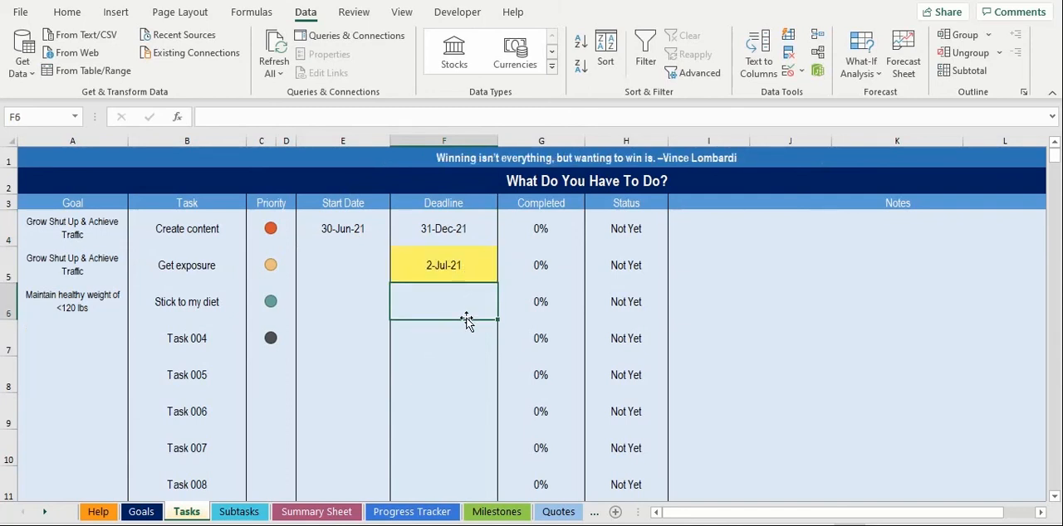
{"action": "type", "text": "31/Dec/2019"}
{"action": "key", "text": "Return"}
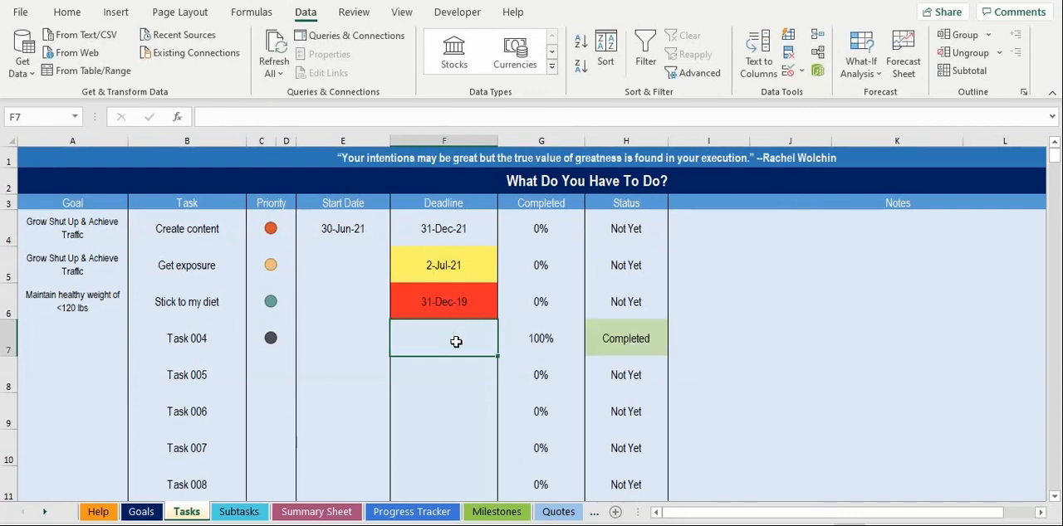
{"action": "type", "text": "30/Dec/2021"}
{"action": "key", "text": "Return"}
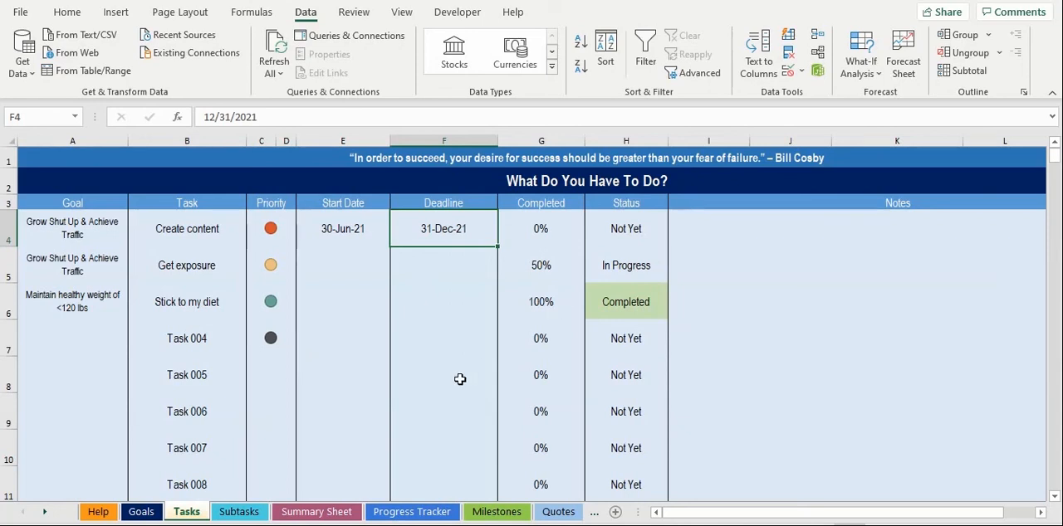
Step: On the Subtasks sheet, list "research keywords", "outline posts" and "write posts" as the first subtasks of "Create content"
{"action": "left_click", "coordinate": [239, 511]}
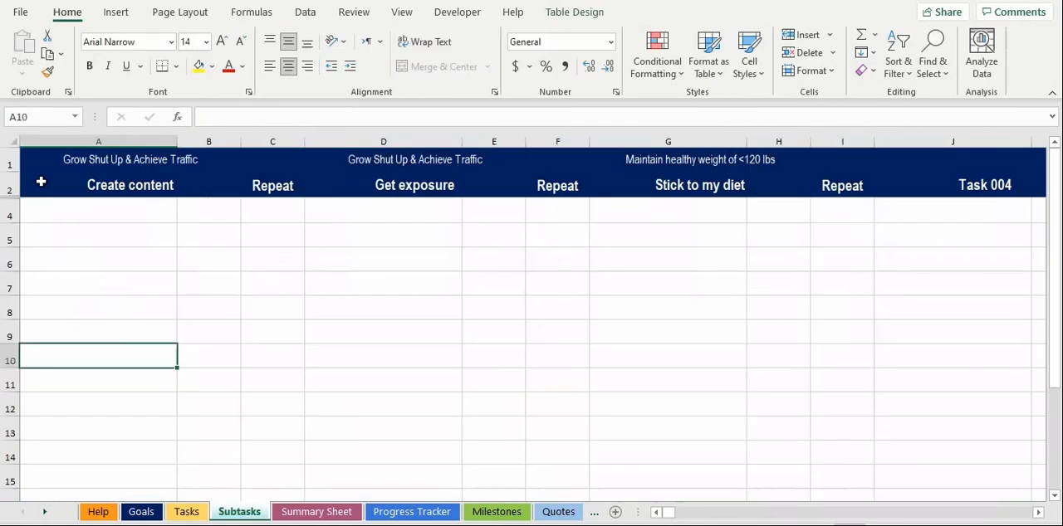
{"action": "left_click", "coordinate": [38, 170]}
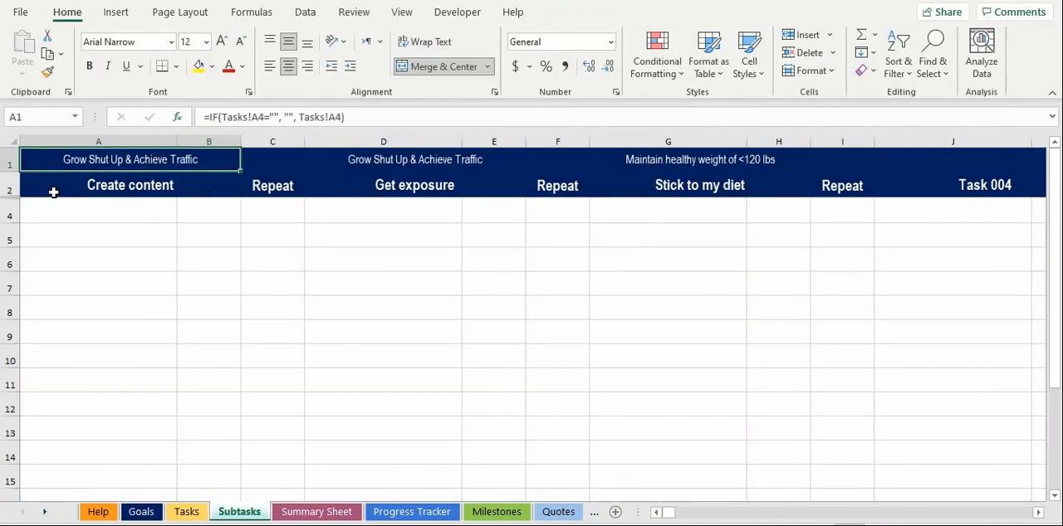
{"action": "left_click", "coordinate": [54, 192]}
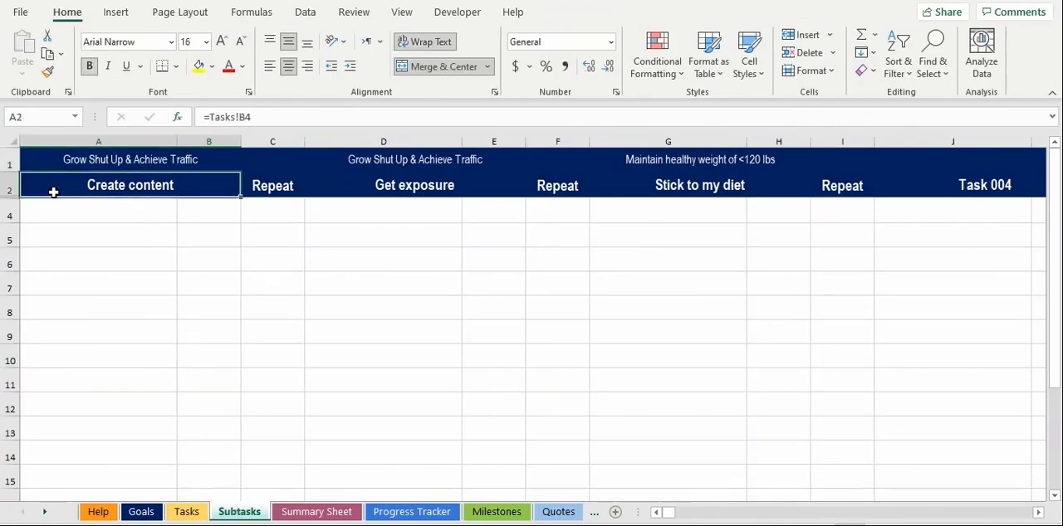
{"action": "left_click", "coordinate": [59, 210]}
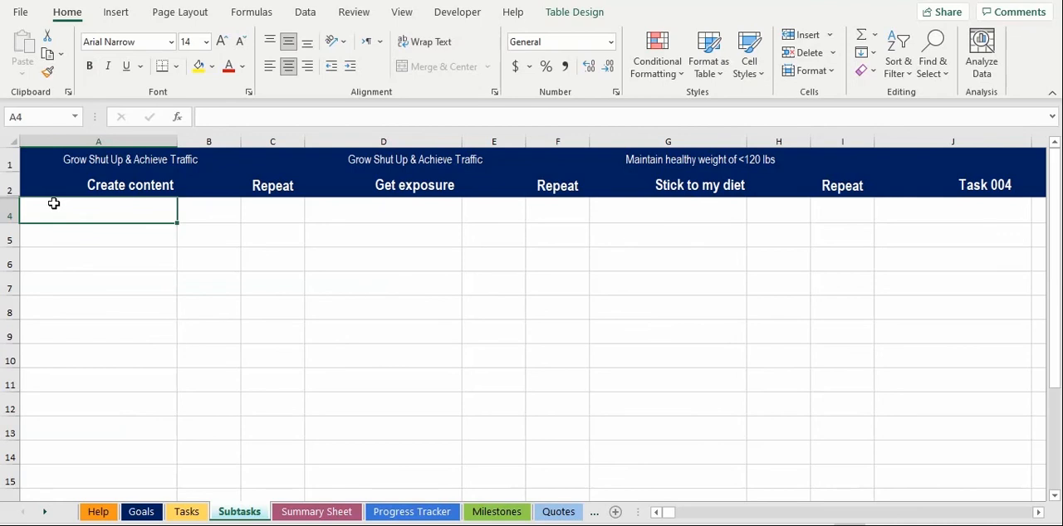
{"action": "type", "text": "research keywords"}
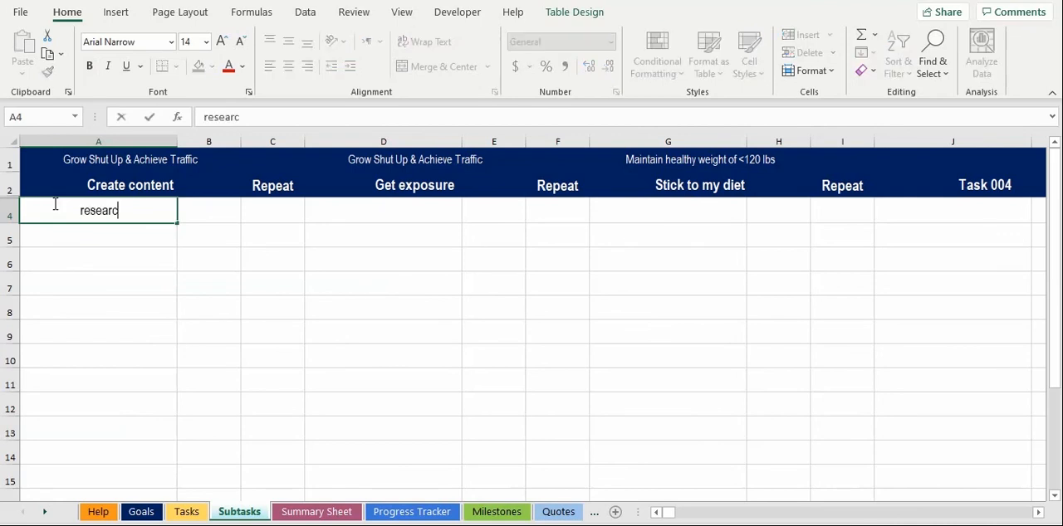
{"action": "key", "text": "Return"}
{"action": "type", "text": "outline posts"}
{"action": "key", "text": "Return"}
{"action": "type", "text": "write"}
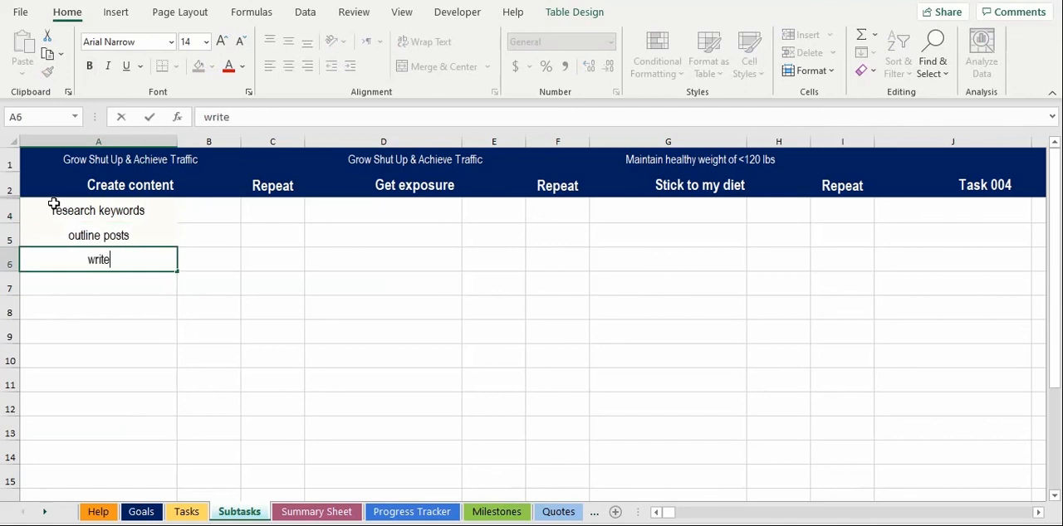
{"action": "type", "text": " posts"}
{"action": "key", "text": "Return"}
Step: Add "edit posts", "publish posts" and "create social media content" to the "Create content" subtasks
{"action": "type", "text": "edit posts"}
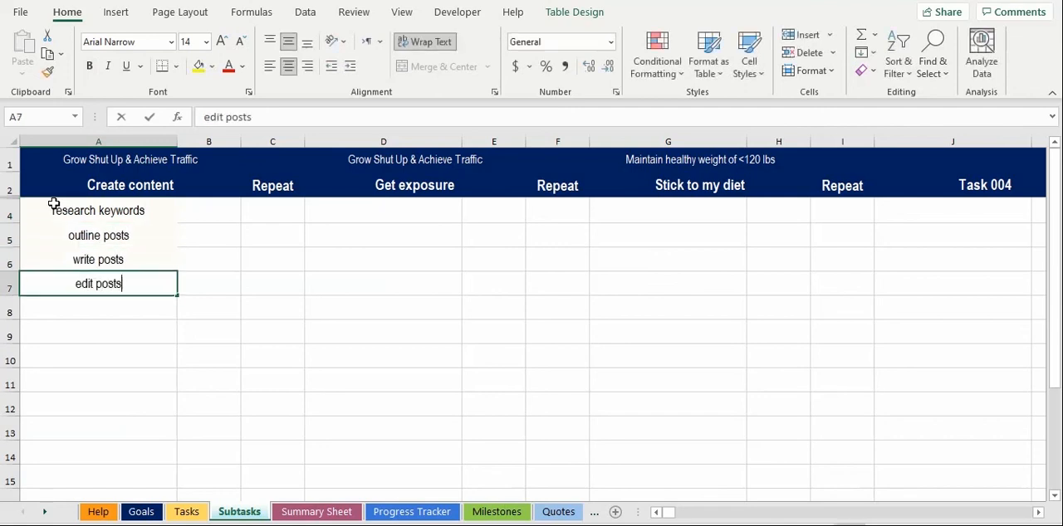
{"action": "key", "text": "Return"}
{"action": "type", "text": "publish posts"}
{"action": "key", "text": "Return"}
{"action": "type", "text": "creat"}
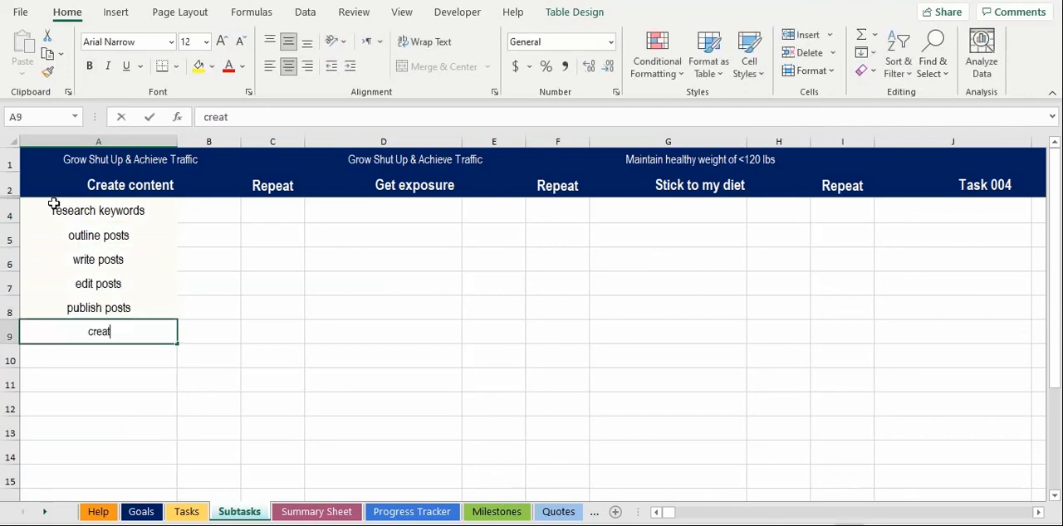
{"action": "type", "text": "e social media content"}
{"action": "key", "text": "Return"}
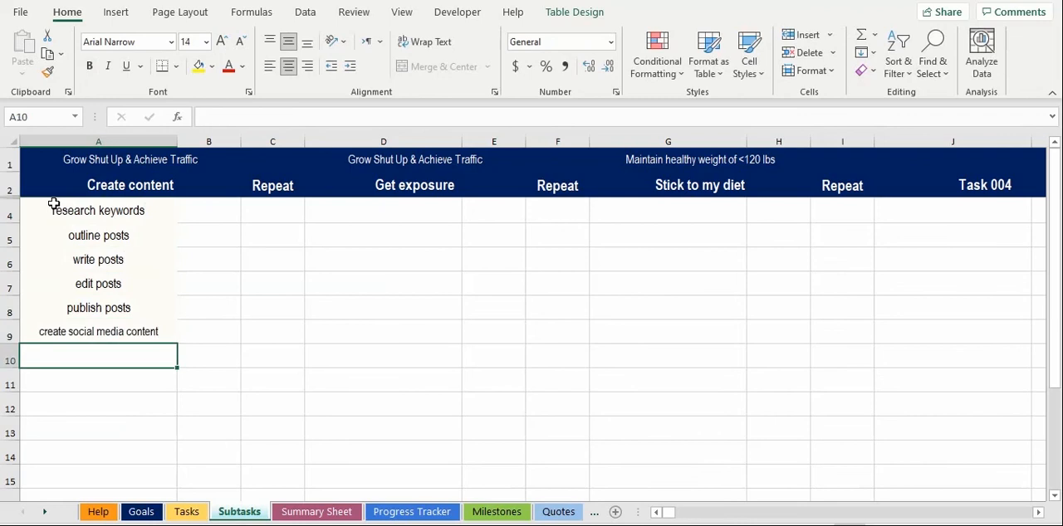
{"action": "key", "text": "Up"}
Step: Set the repeat count to 1 for "research keywords" and to 30 for "outline posts" and "write posts"
{"action": "left_click_drag", "start_coordinate": [277, 216], "coordinate": [280, 334]}
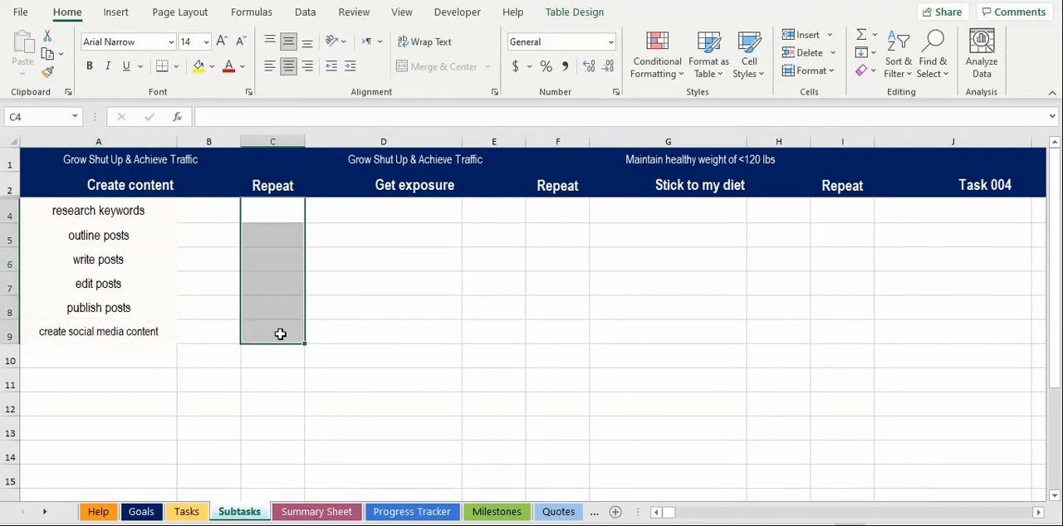
{"action": "left_click", "coordinate": [275, 222]}
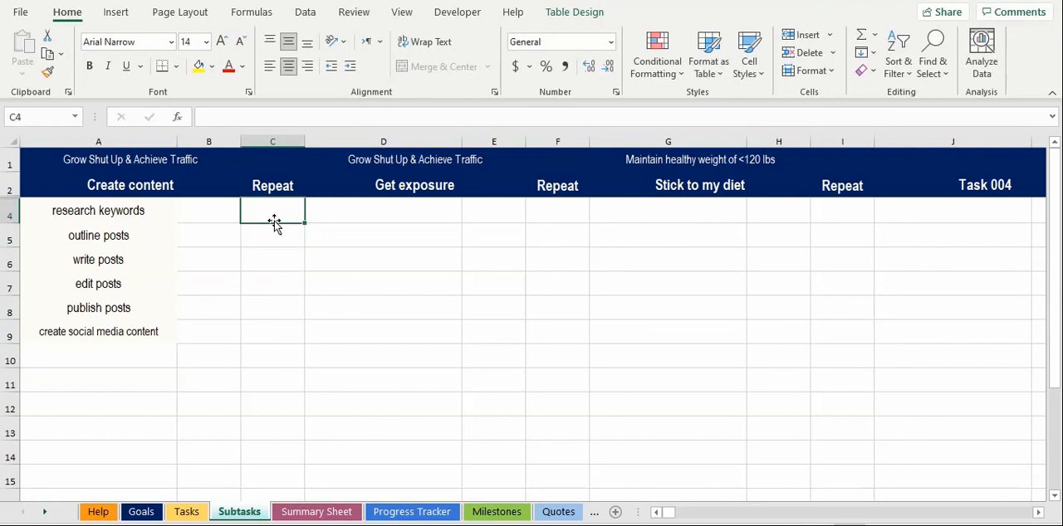
{"action": "type", "text": "1"}
{"action": "key", "text": "Return"}
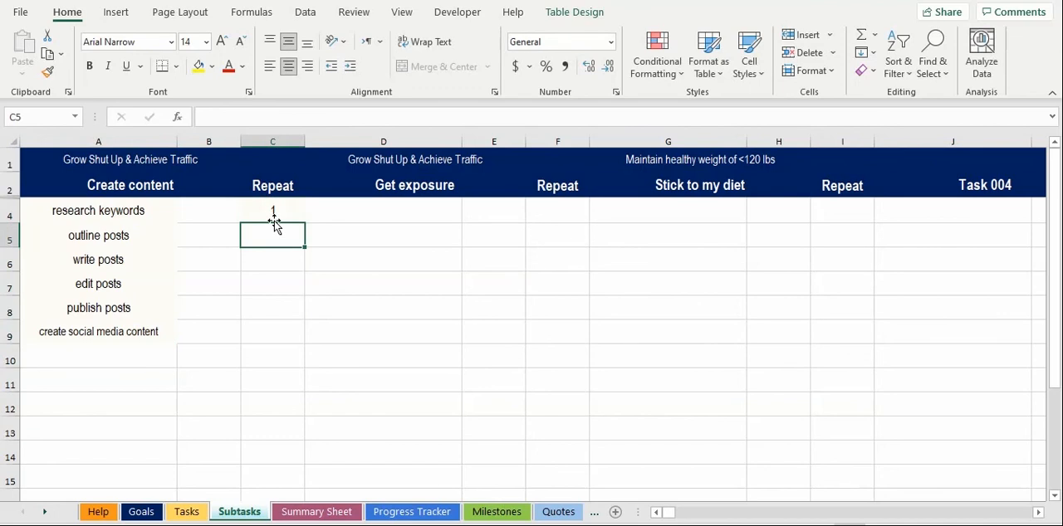
{"action": "type", "text": "30"}
{"action": "key", "text": "Return"}
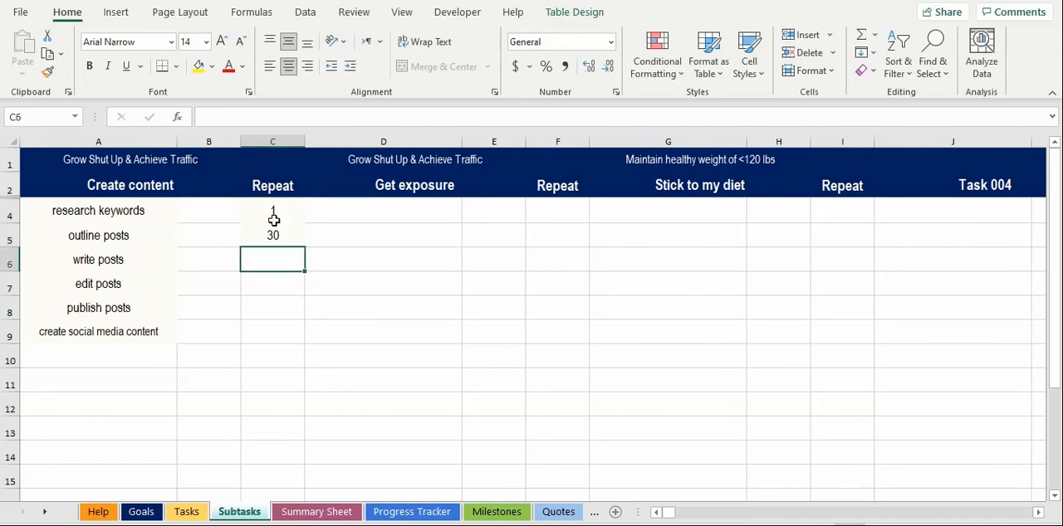
{"action": "type", "text": "30"}
{"action": "key", "text": "Return"}
Step: Set the repeat count to 30 for "edit posts" and "publish posts" and to 100 for "create social media content"
{"action": "type", "text": "30"}
{"action": "key", "text": "Return"}
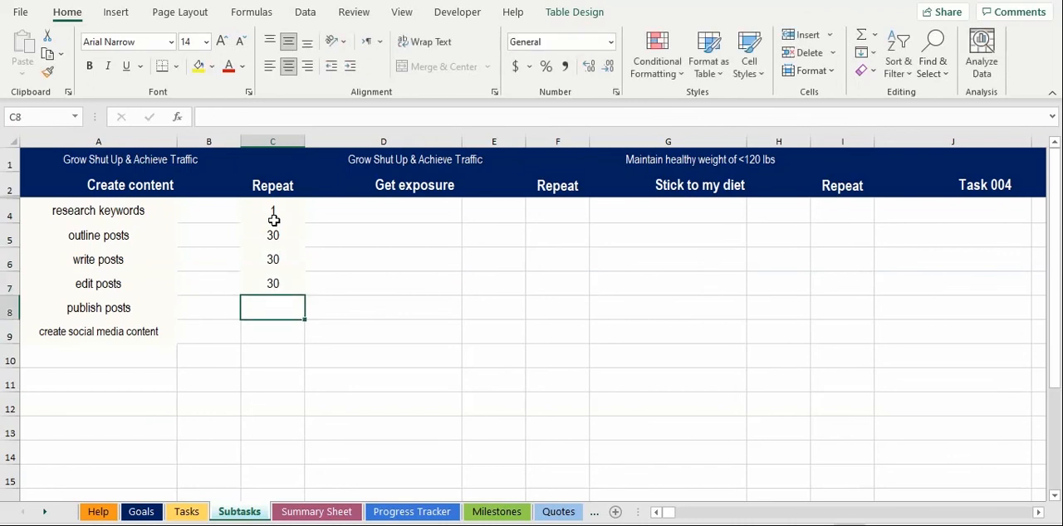
{"action": "type", "text": "30"}
{"action": "key", "text": "Return"}
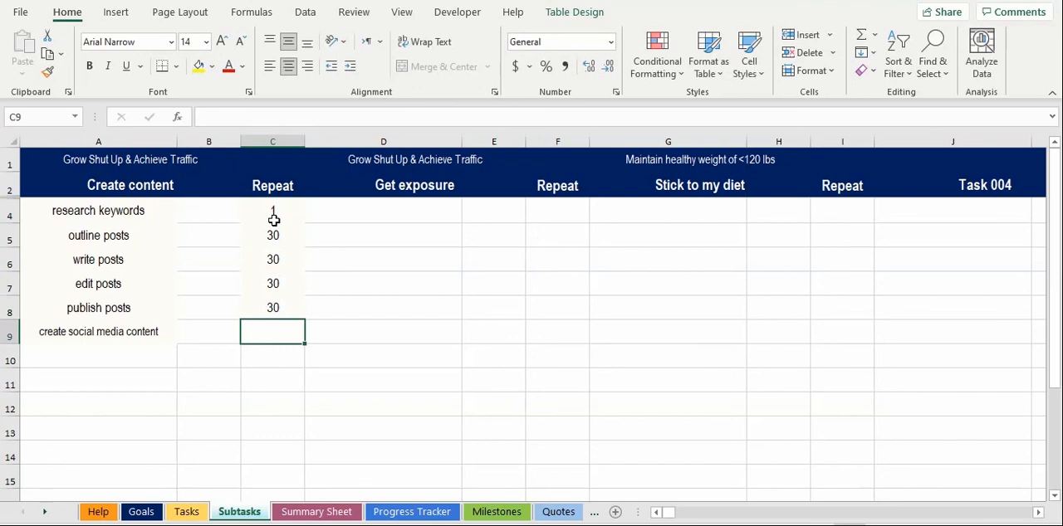
{"action": "type", "text": "100"}
{"action": "key", "text": "Return"}
Step: Record the progress of the subtasks as 0 for "research keywords" and 5 for "outline posts"
{"action": "left_click_drag", "start_coordinate": [204, 211], "coordinate": [208, 336]}
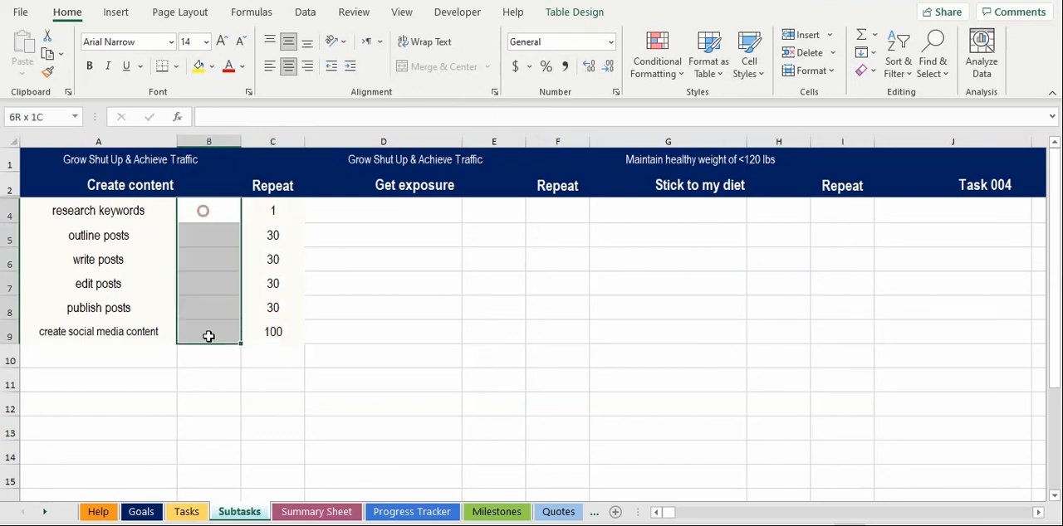
{"action": "left_click", "coordinate": [206, 204]}
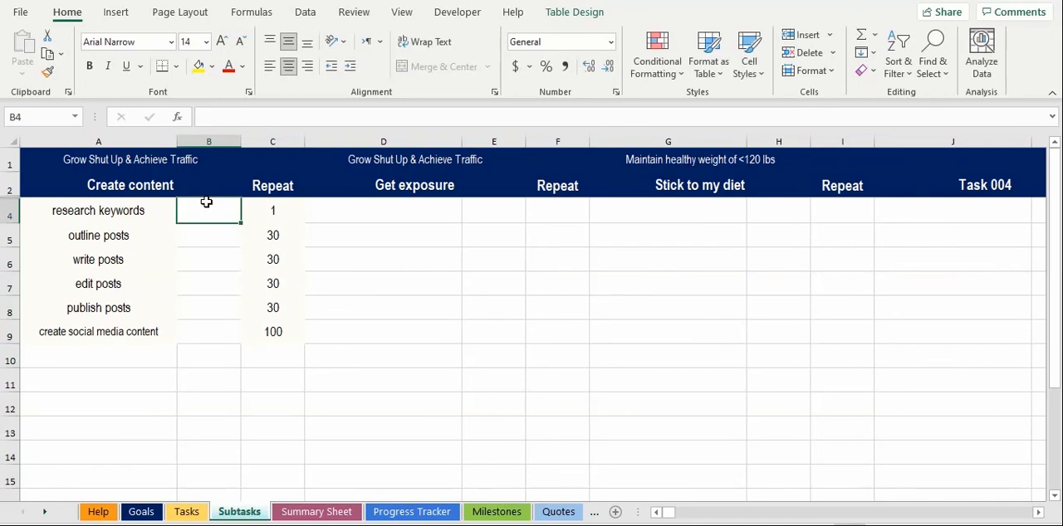
{"action": "type", "text": "0"}
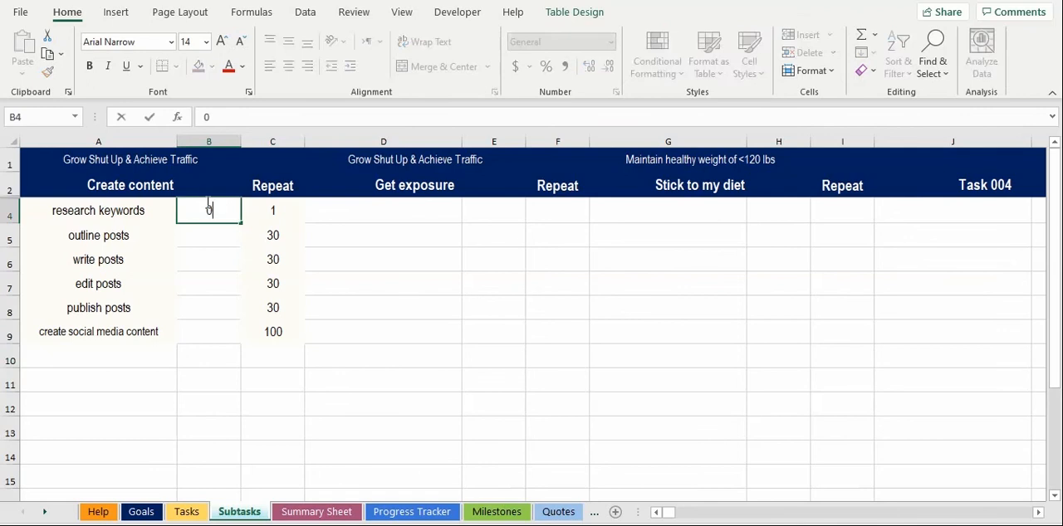
{"action": "key", "text": "Return"}
{"action": "type", "text": "5"}
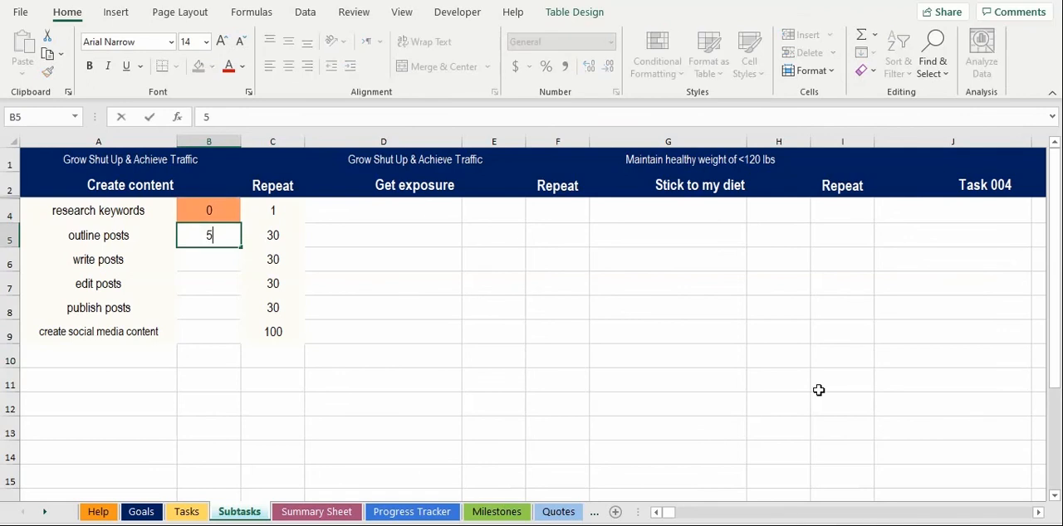
{"action": "key", "text": "Return"}
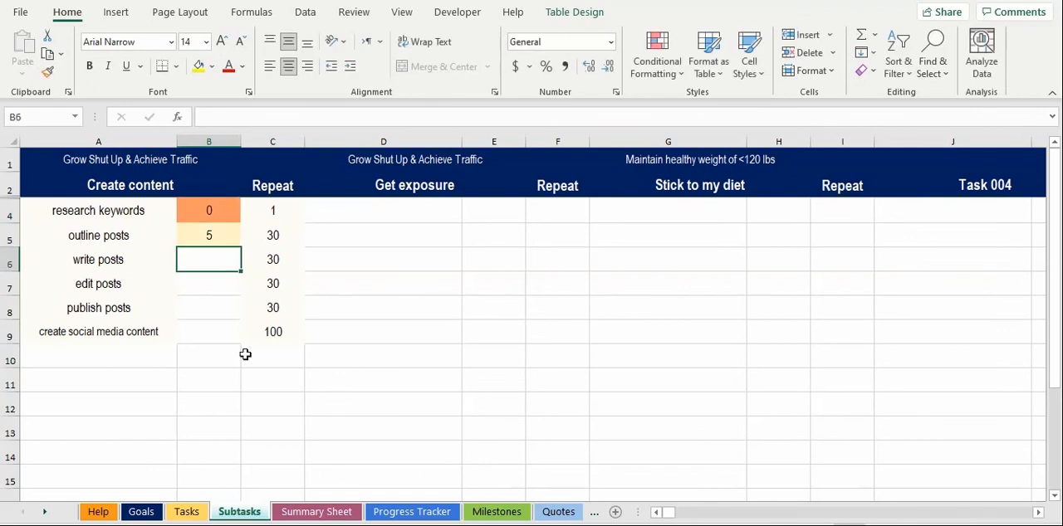
Step: Record the progress as 100 for "create social media content" and 0 for the write, edit and publish posts subtasks
{"action": "left_click", "coordinate": [212, 329]}
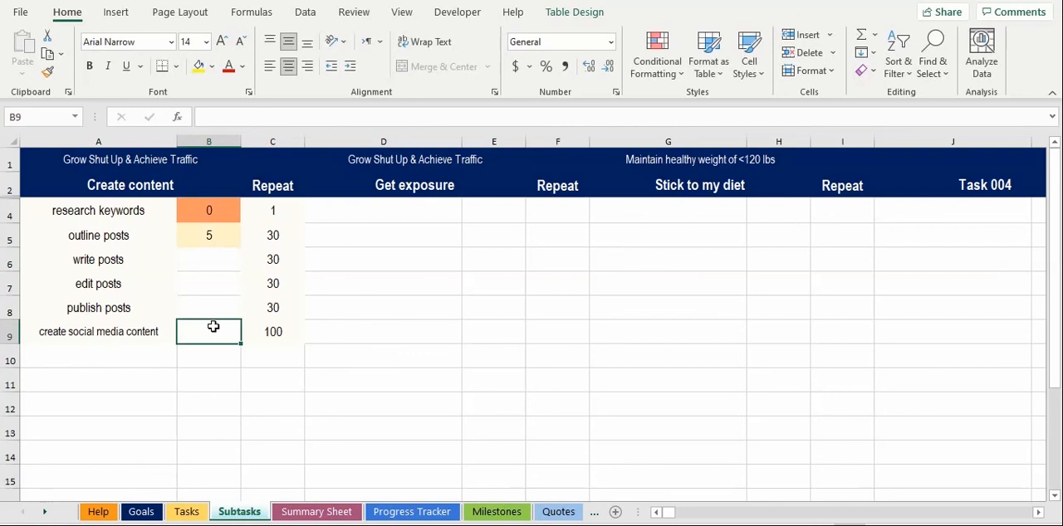
{"action": "type", "text": "100"}
{"action": "left_click", "coordinate": [192, 209]}
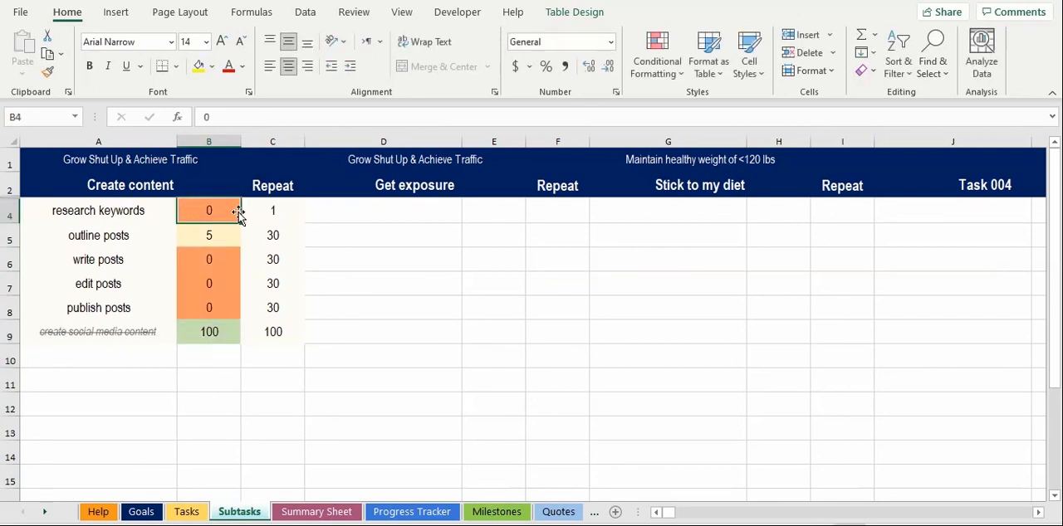
{"action": "left_click", "coordinate": [197, 236]}
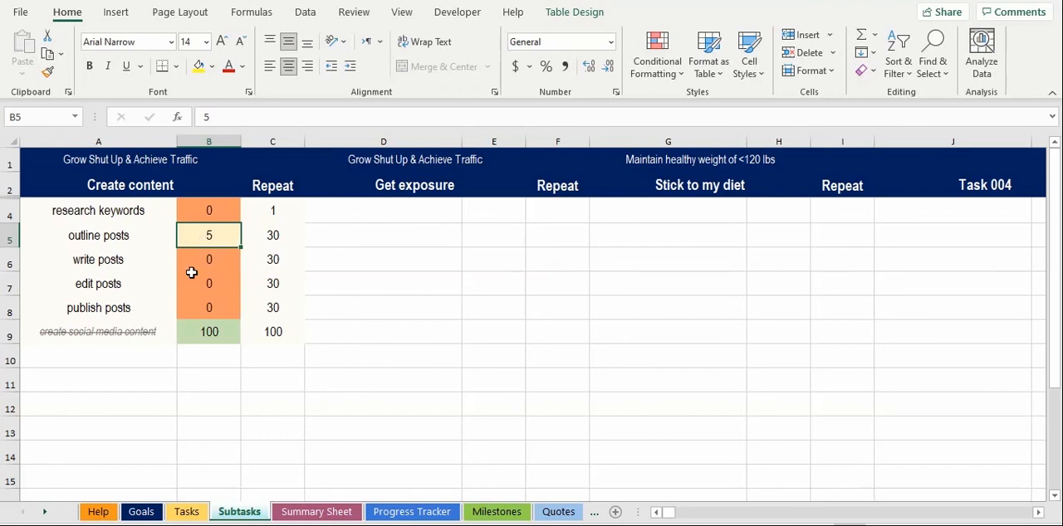
{"action": "left_click", "coordinate": [227, 336]}
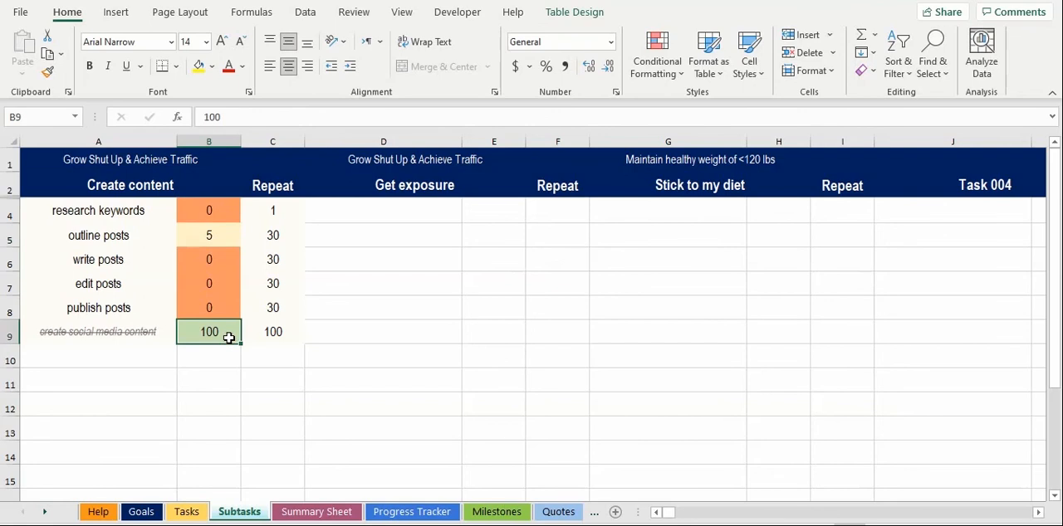
{"action": "left_click", "coordinate": [171, 336]}
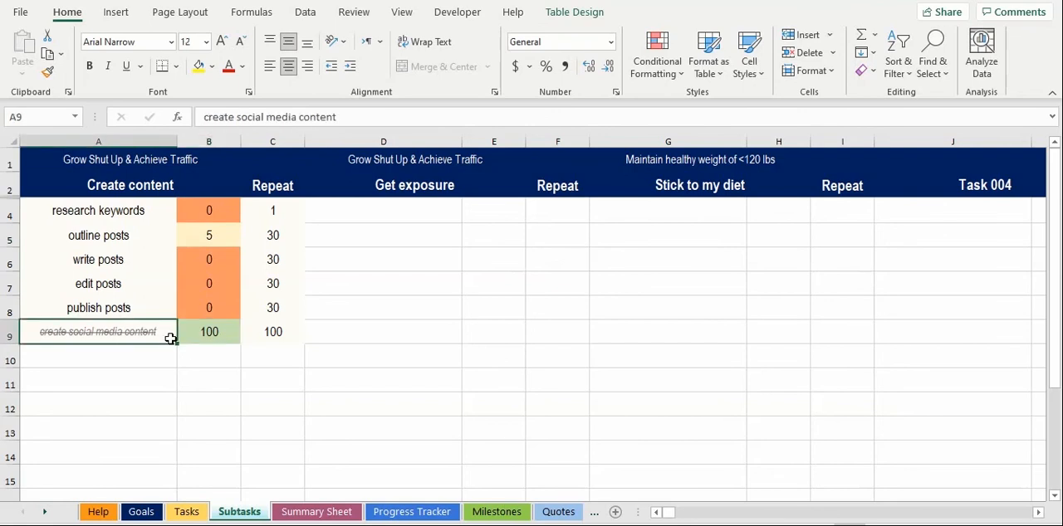
{"action": "left_click", "coordinate": [178, 349]}
{"action": "left_click_drag", "start_coordinate": [398, 218], "coordinate": [549, 301]}
{"action": "left_click_drag", "start_coordinate": [676, 216], "coordinate": [809, 316]}
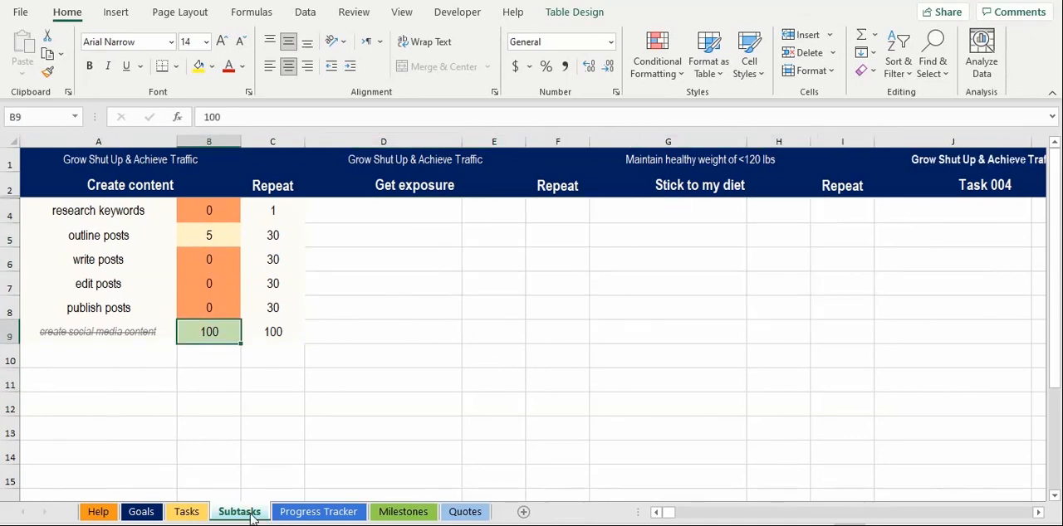
Step: Refresh the data on the Progress Tracker sheet and filter it to the goal "Grow Shut Up & Achieve Traffic"
{"action": "left_click", "coordinate": [296, 513]}
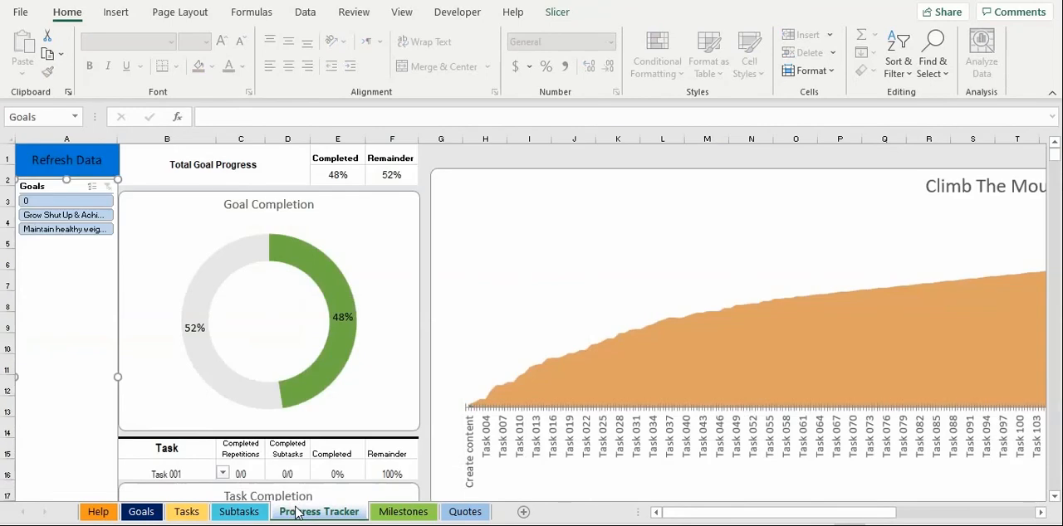
{"action": "left_click", "coordinate": [96, 174]}
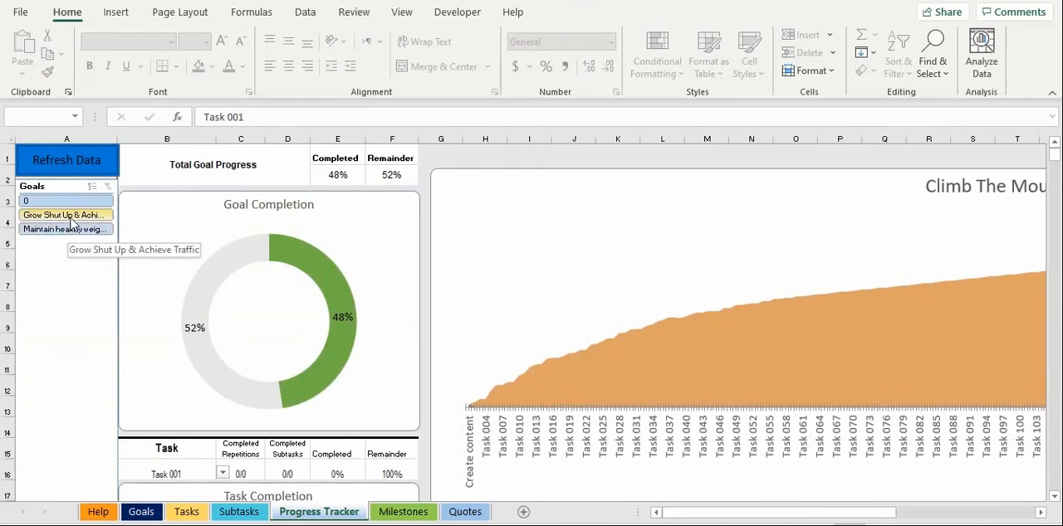
{"action": "left_click", "coordinate": [70, 215]}
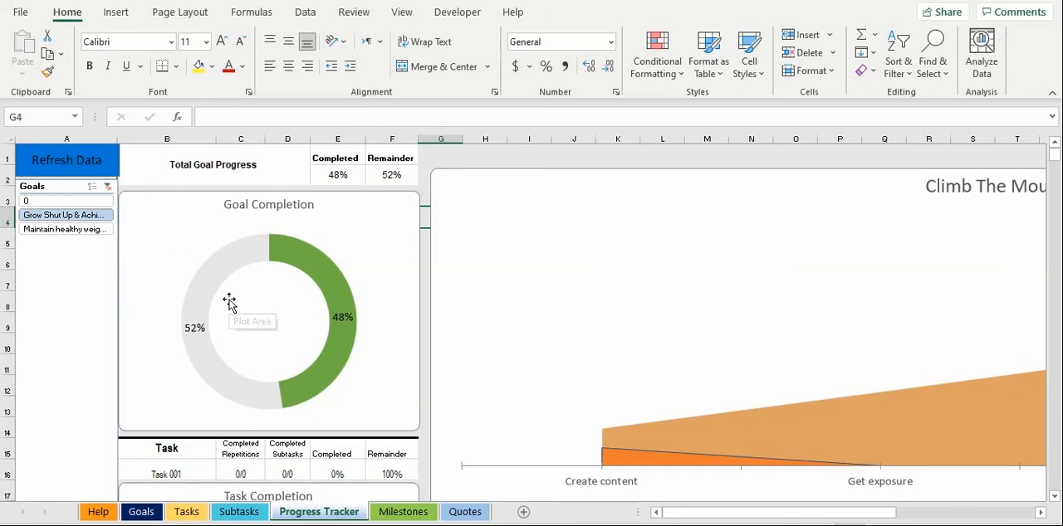
Step: Set the task shown in the Progress Tracker's task completion section to "Create content"
{"action": "left_click", "coordinate": [167, 474]}
{"action": "left_click_drag", "start_coordinate": [1054, 153], "coordinate": [1054, 158]}
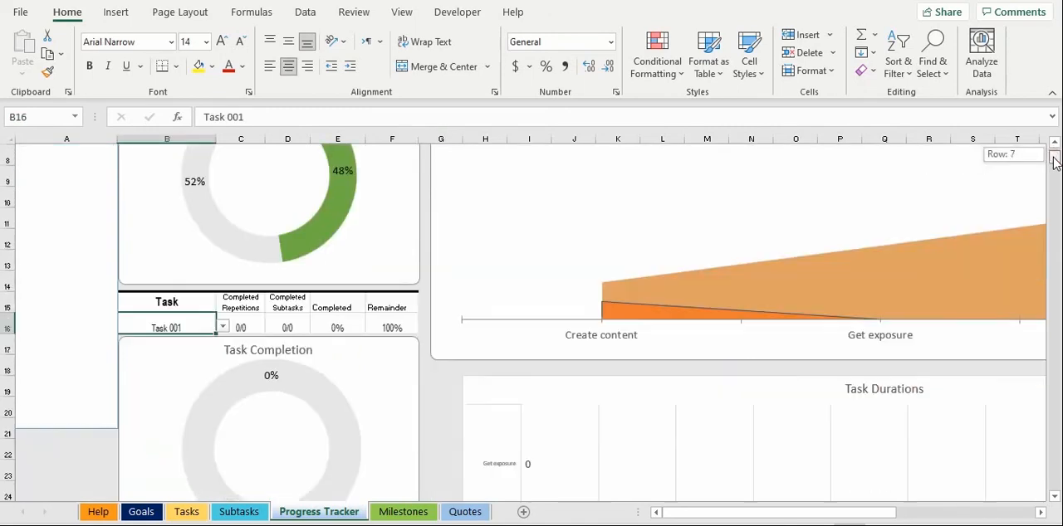
{"action": "left_click", "coordinate": [222, 327]}
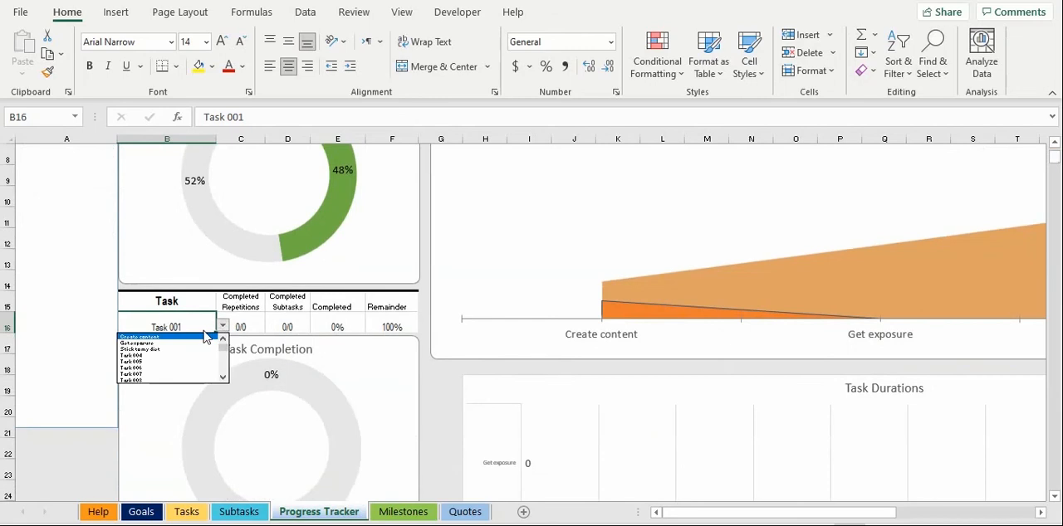
{"action": "left_click", "coordinate": [202, 335]}
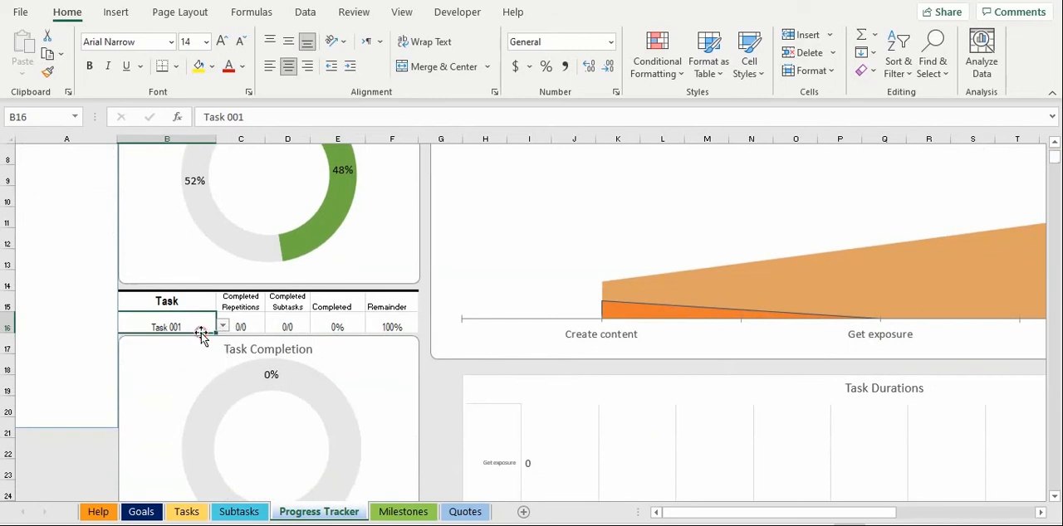
{"action": "left_click", "coordinate": [221, 327]}
{"action": "left_click", "coordinate": [196, 338]}
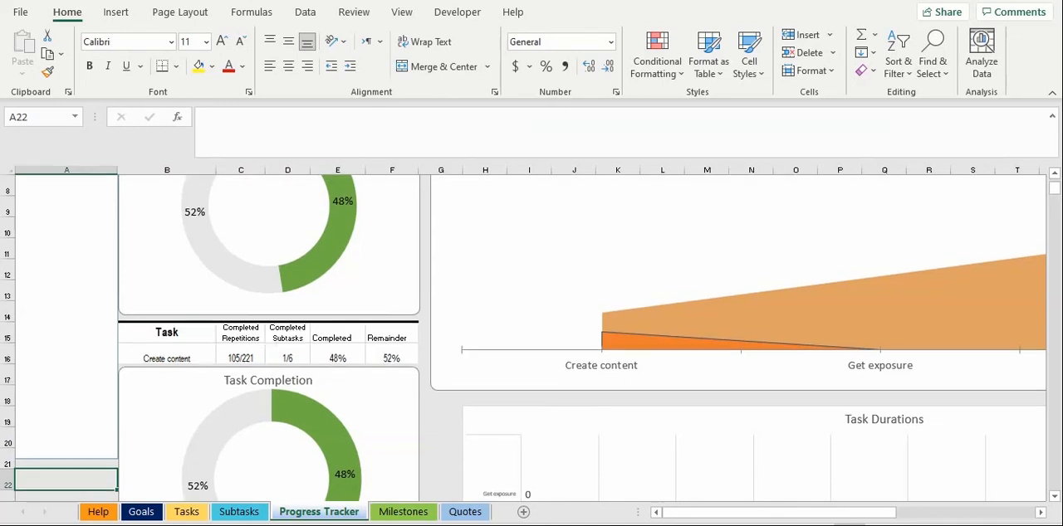
Step: Record the progress of the "publish posts" subtask as 30 on the Subtasks sheet
{"action": "left_click", "coordinate": [239, 512]}
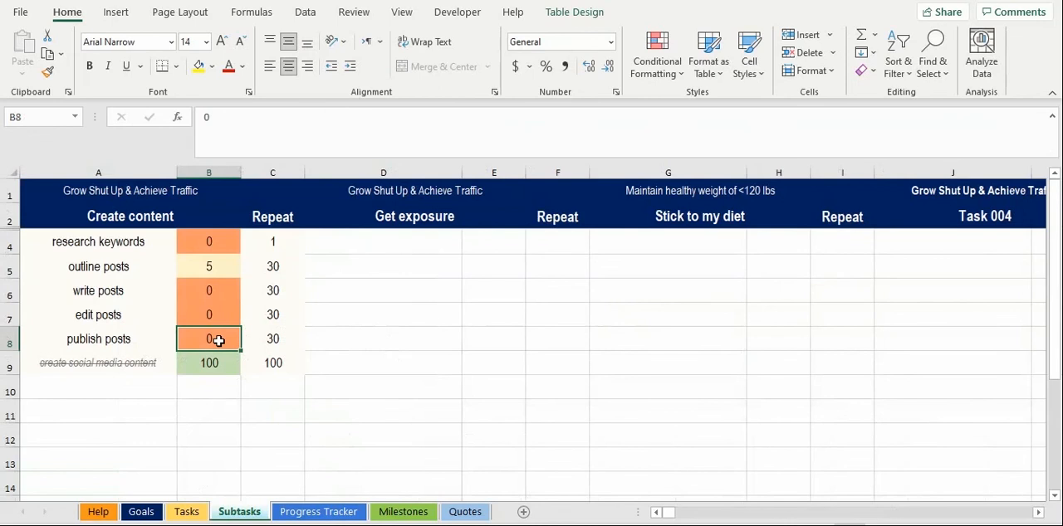
{"action": "type", "text": "30"}
{"action": "key", "text": "Return"}
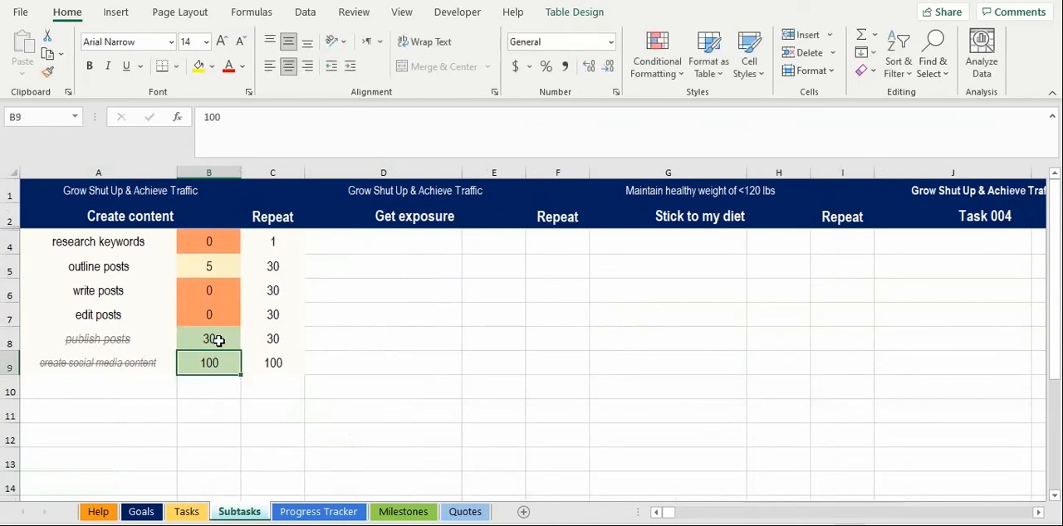
Step: Review the updated task completion and the Climb The Mountain chart on the Progress Tracker sheet
{"action": "left_click", "coordinate": [299, 511]}
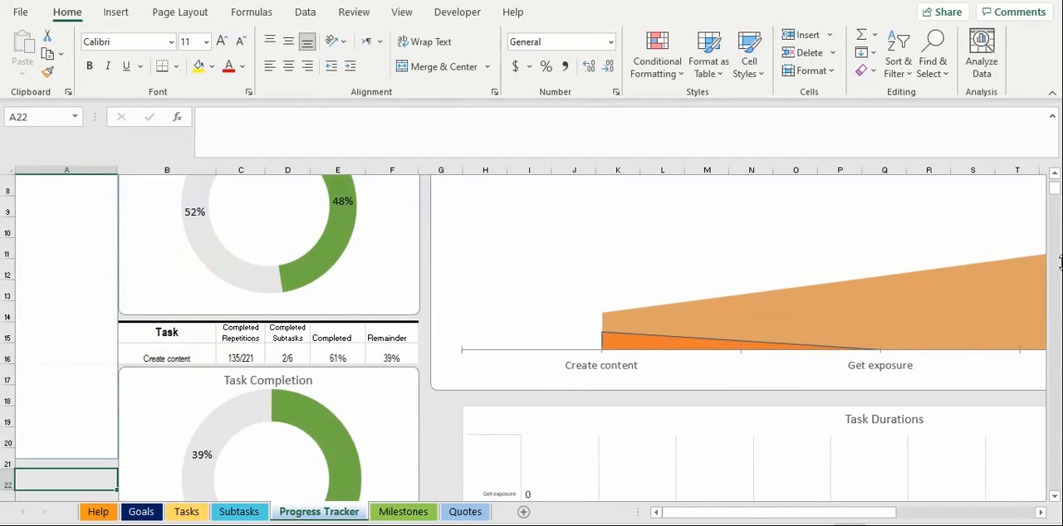
{"action": "scroll", "coordinate": [1057, 181], "scroll_direction": "up", "scroll_amount": 3}
{"action": "left_click_drag", "start_coordinate": [719, 512], "coordinate": [787, 513]}
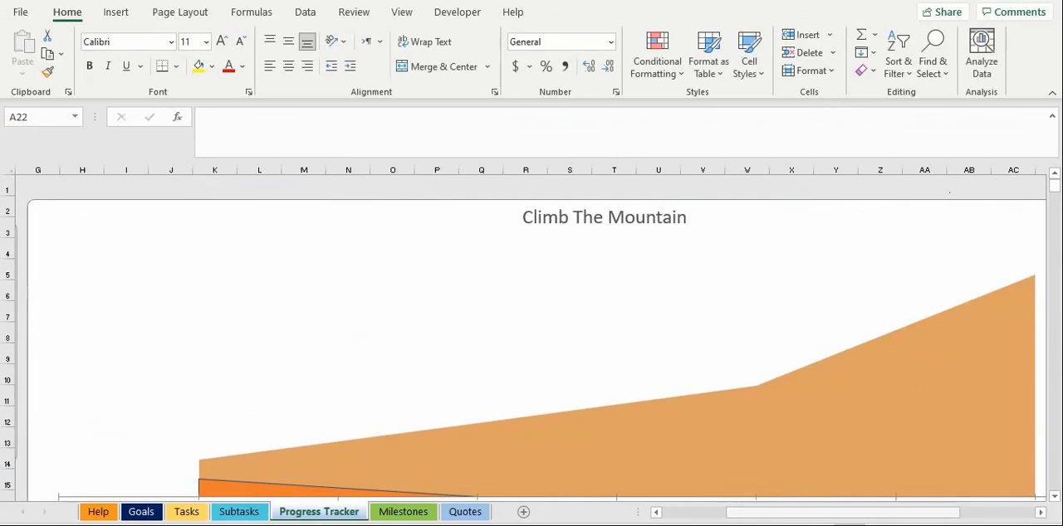
{"action": "scroll", "coordinate": [531, 336], "scroll_direction": "down", "scroll_amount": 3}
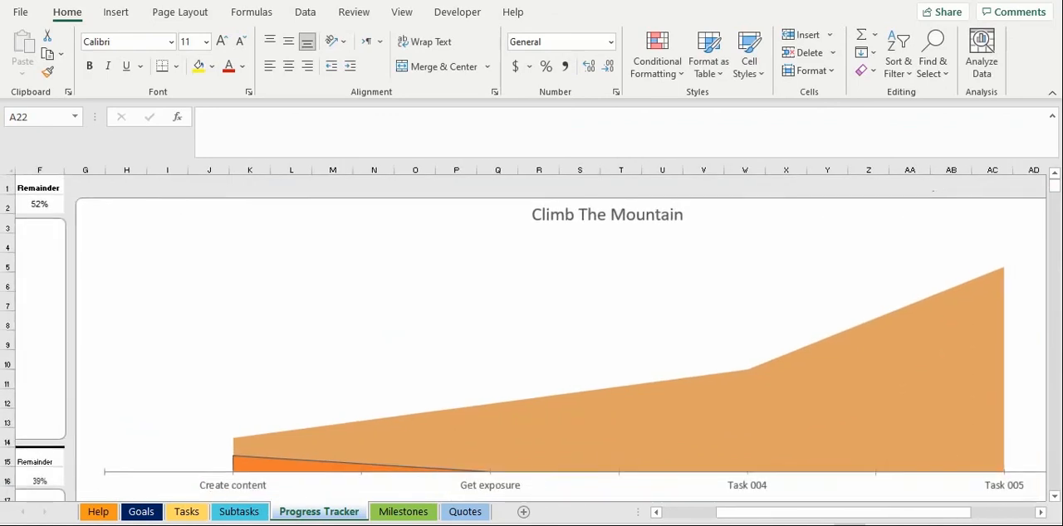
{"action": "scroll", "coordinate": [182, 488], "scroll_direction": "right", "scroll_amount": 1}
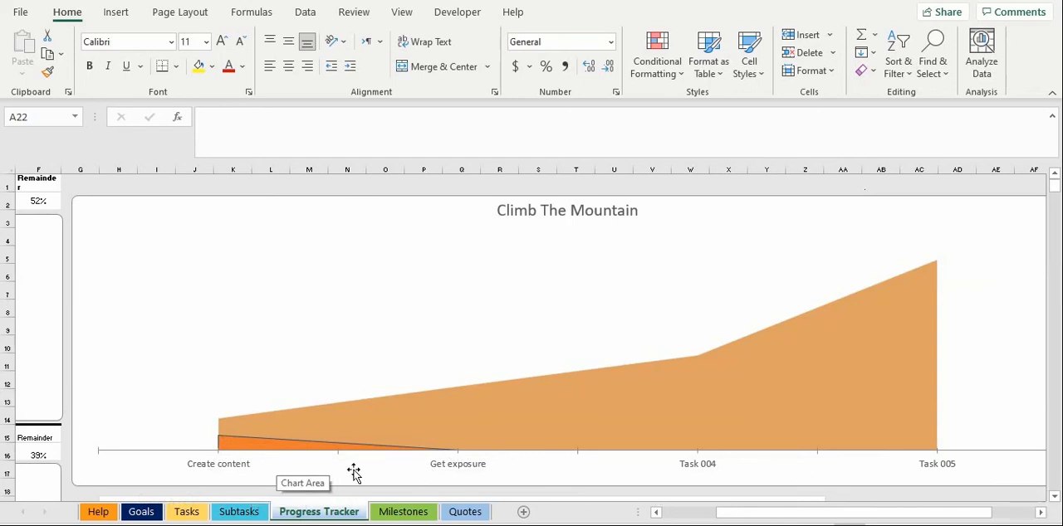
Step: Add the subtask "this is a subtask" under Get exposure on the Subtasks sheet with a progress of 5
{"action": "left_click", "coordinate": [257, 513]}
{"action": "left_click", "coordinate": [367, 242]}
{"action": "type", "text": "this is a subtask"}
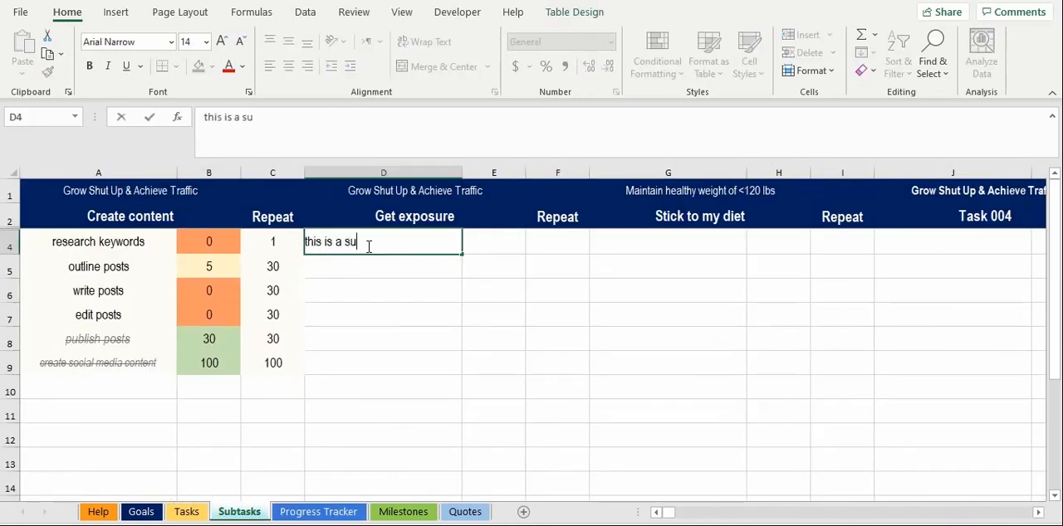
{"action": "key", "text": "Tab"}
{"action": "type", "text": "5"}
{"action": "key", "text": "Tab"}
{"action": "type", "text": "5"}
{"action": "key", "text": "Return"}
Step: Refresh the Progress Tracker data to include the new Get exposure subtask
{"action": "left_click", "coordinate": [315, 513]}
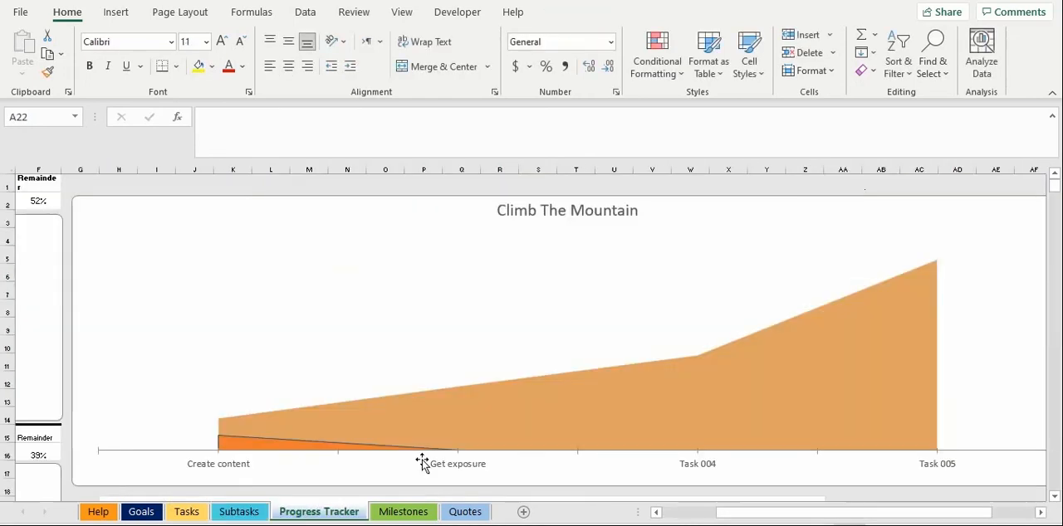
{"action": "left_click_drag", "start_coordinate": [802, 513], "coordinate": [629, 512]}
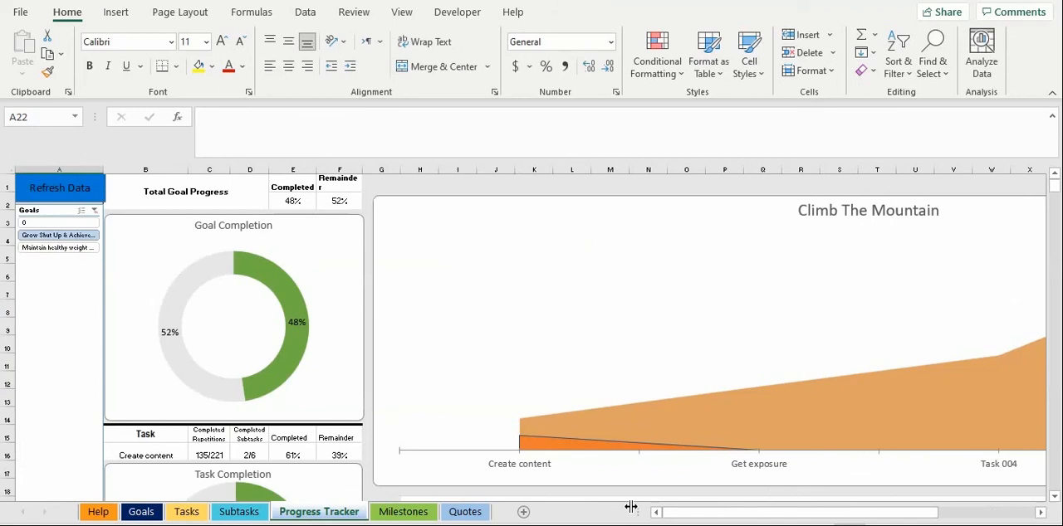
{"action": "left_click", "coordinate": [8, 186]}
{"action": "left_click", "coordinate": [36, 195]}
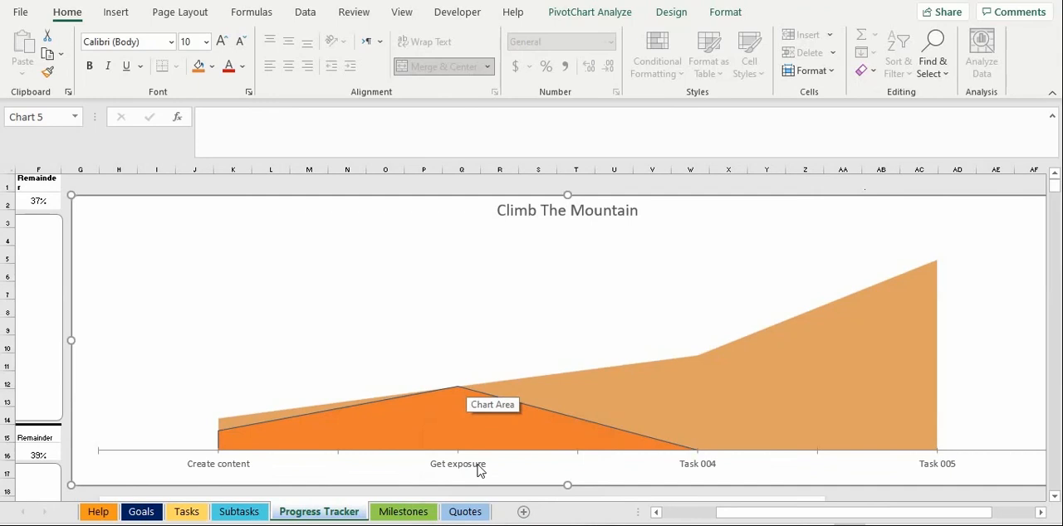
Step: Examine the start and length of each task in the Task Durations chart
{"action": "left_click_drag", "start_coordinate": [1054, 185], "coordinate": [1056, 196]}
{"action": "scroll", "coordinate": [964, 385], "scroll_direction": "down", "scroll_amount": 2}
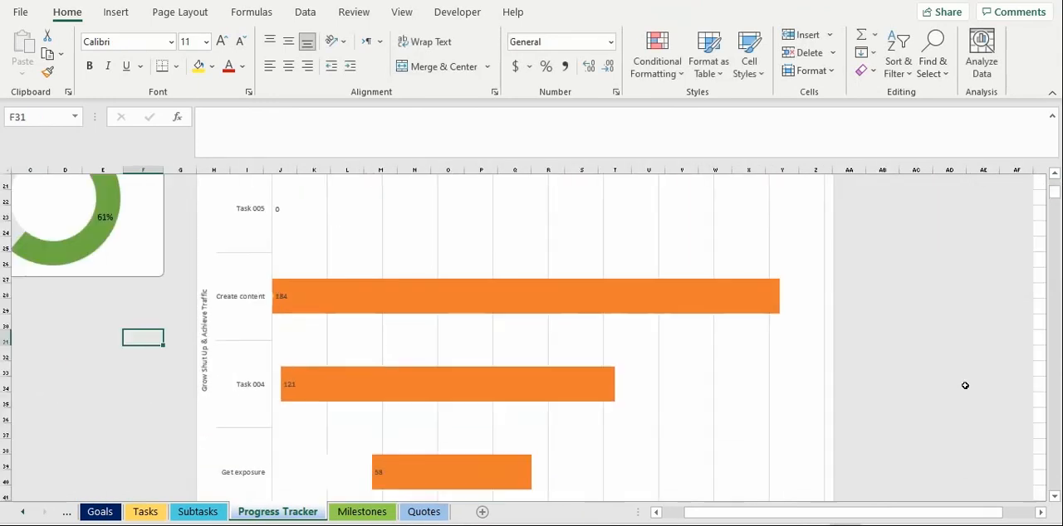
{"action": "left_click_drag", "start_coordinate": [900, 514], "coordinate": [893, 513]}
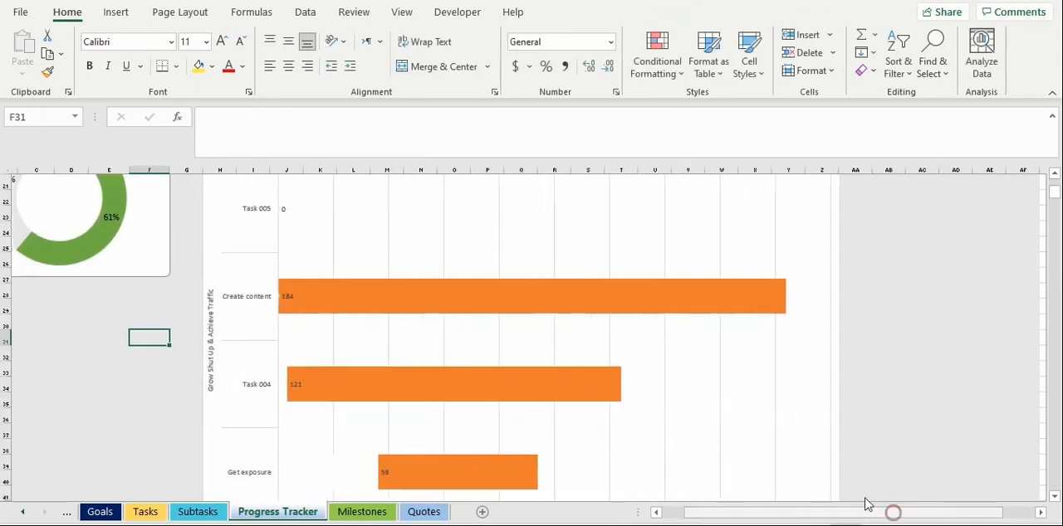
{"action": "mouse_move", "coordinate": [292, 309]}
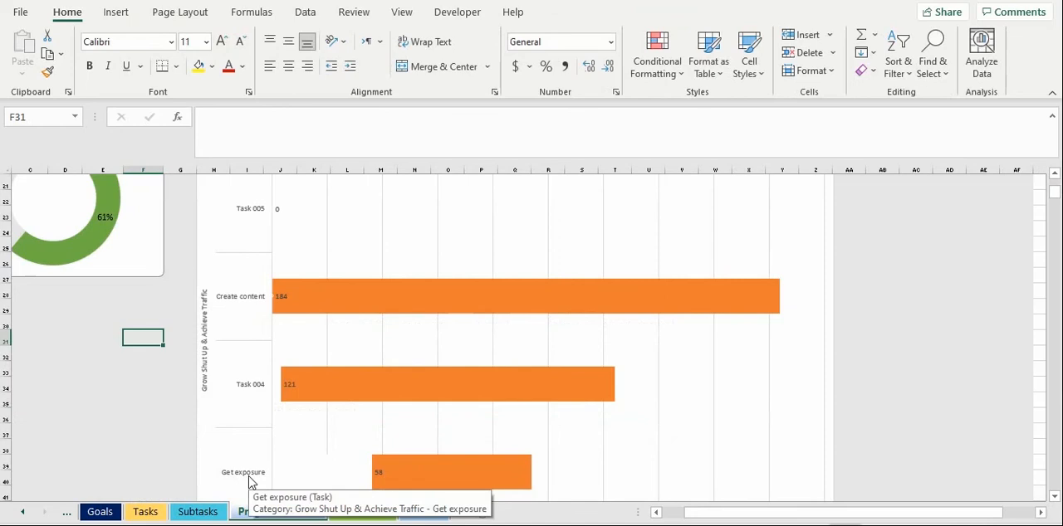
{"action": "left_click", "coordinate": [144, 478]}
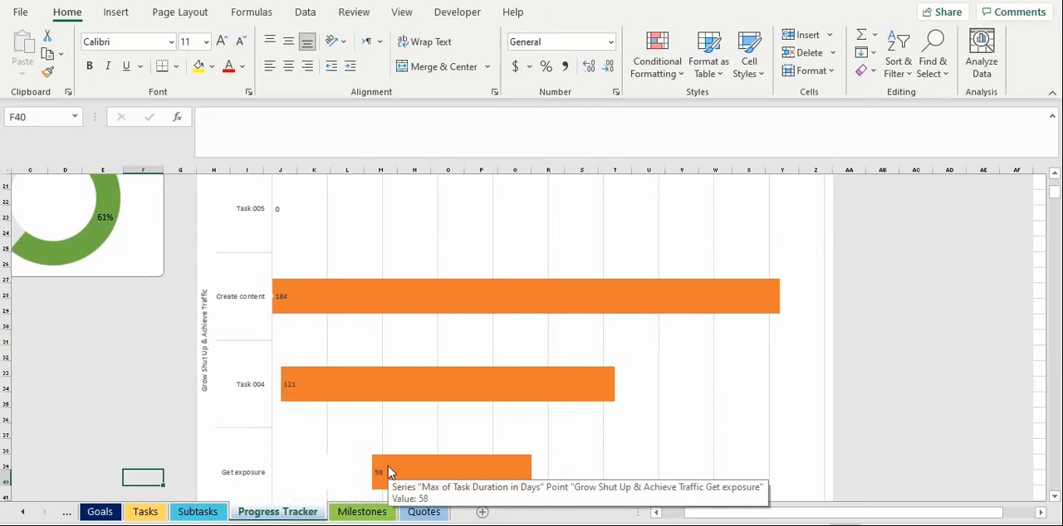
{"action": "left_click", "coordinate": [174, 414]}
{"action": "left_click_drag", "start_coordinate": [702, 513], "coordinate": [691, 520]}
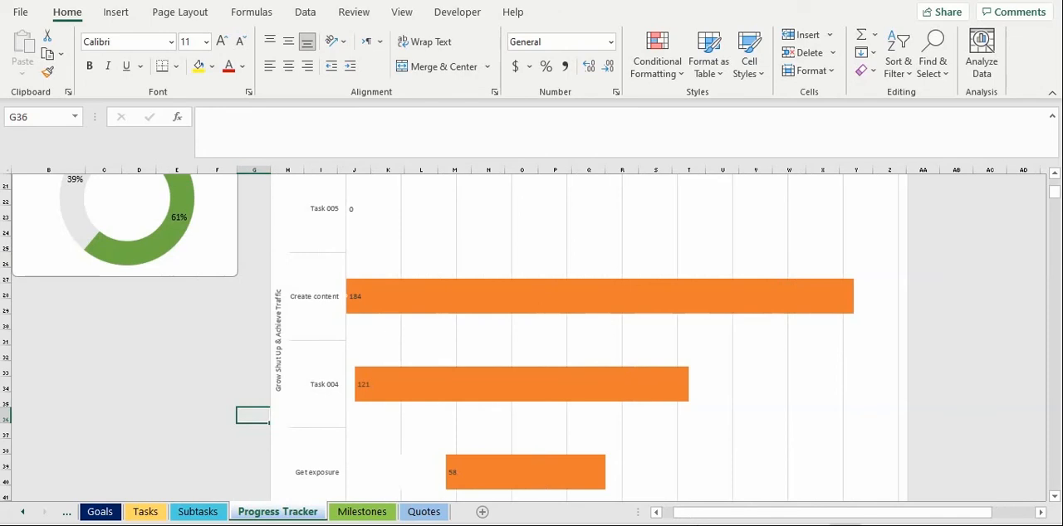
Step: Assign the goal "Grow Shut Up & Achieve Traffic" to the first row of the Milestones sheet
{"action": "left_click", "coordinate": [387, 514]}
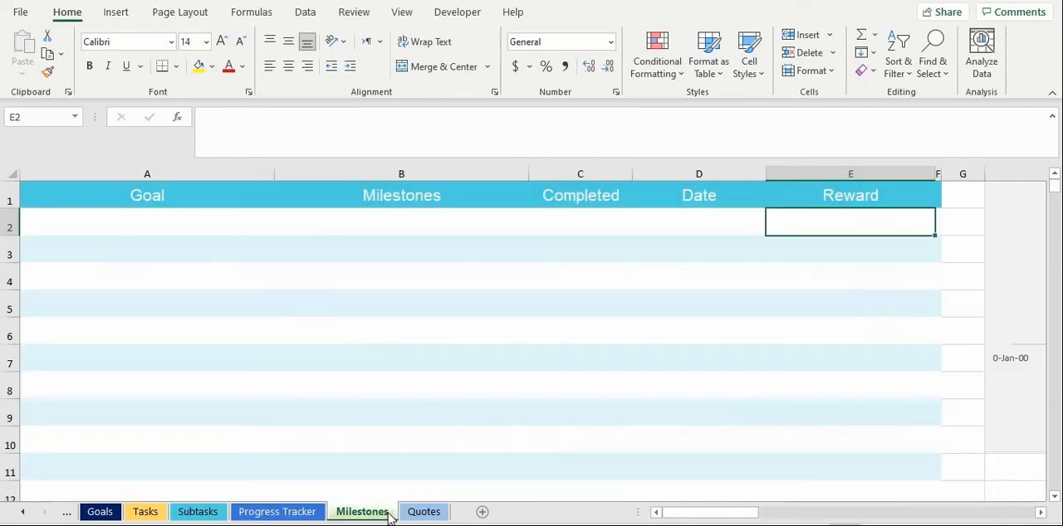
{"action": "left_click", "coordinate": [226, 234]}
{"action": "left_click", "coordinate": [281, 230]}
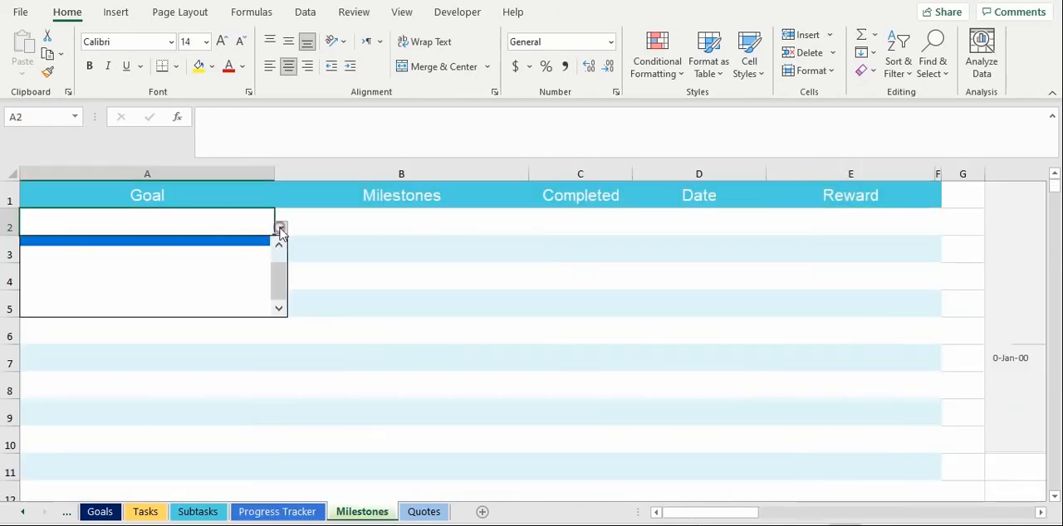
{"action": "left_click", "coordinate": [277, 278]}
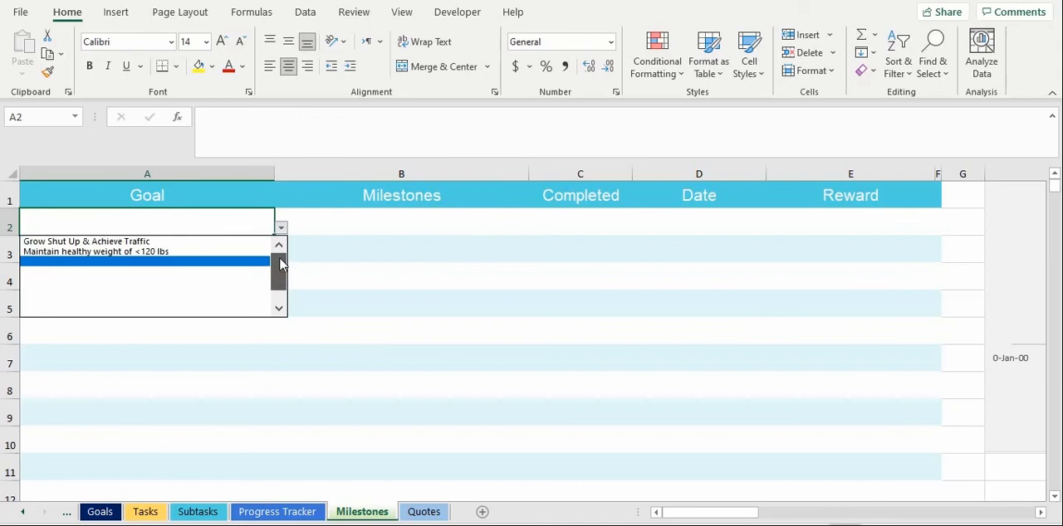
{"action": "left_click", "coordinate": [231, 242]}
{"action": "key", "text": "Tab"}
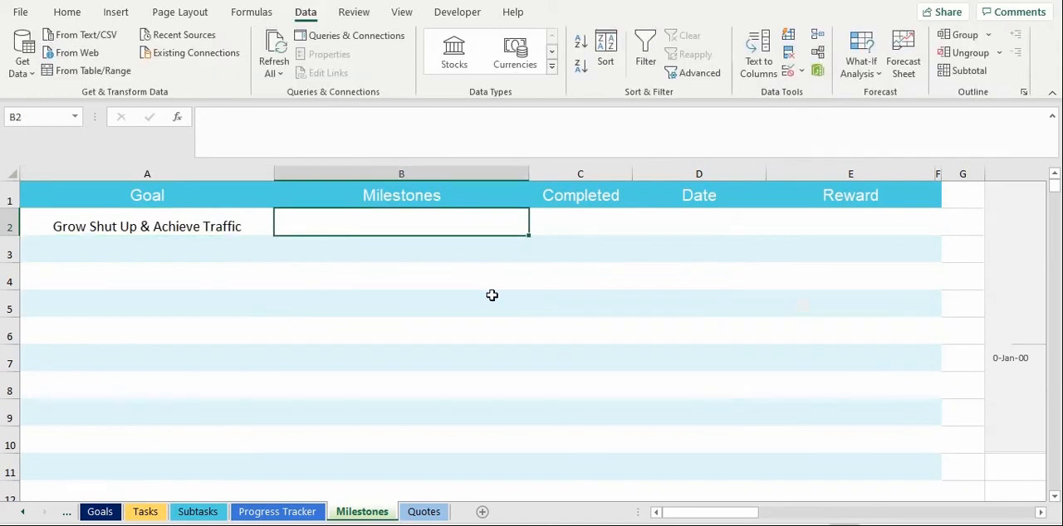
{"action": "left_click", "coordinate": [490, 330]}
{"action": "left_click", "coordinate": [205, 224]}
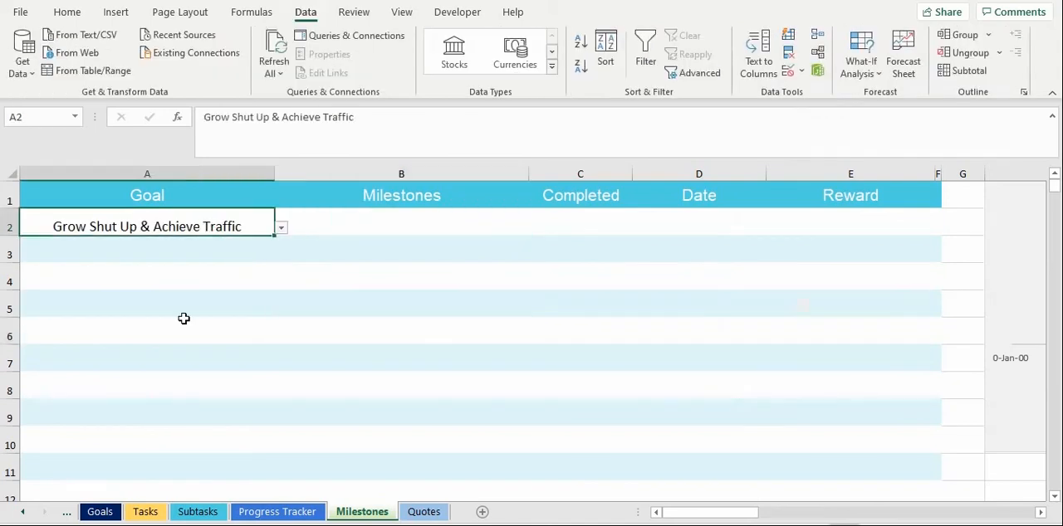
Step: Enter the milestones "30,000 visitors per month" and "50,000 visitors per month" in the first two rows
{"action": "left_click", "coordinate": [328, 230]}
{"action": "type", "text": "50,000 visitors per month"}
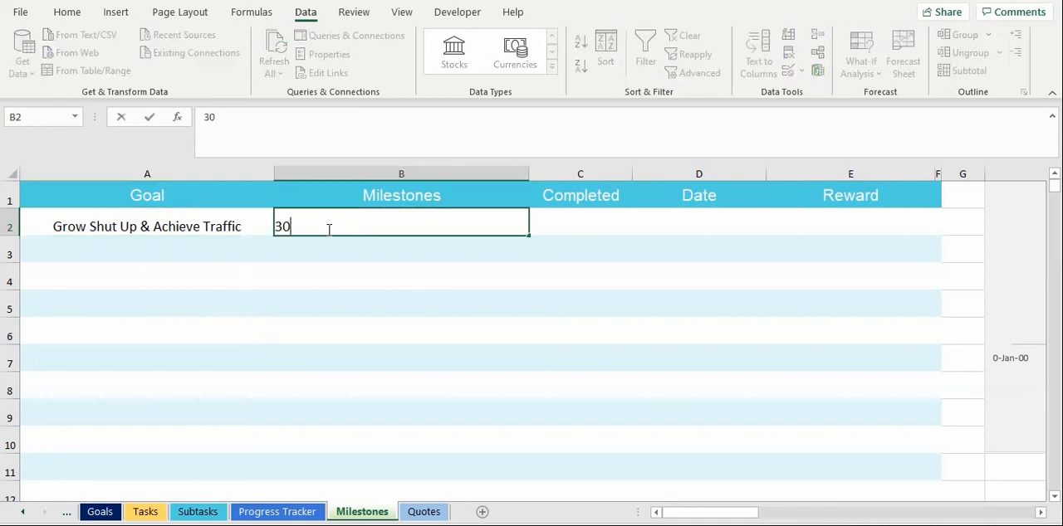
{"action": "key", "text": "Return"}
{"action": "type", "text": "50,000"}
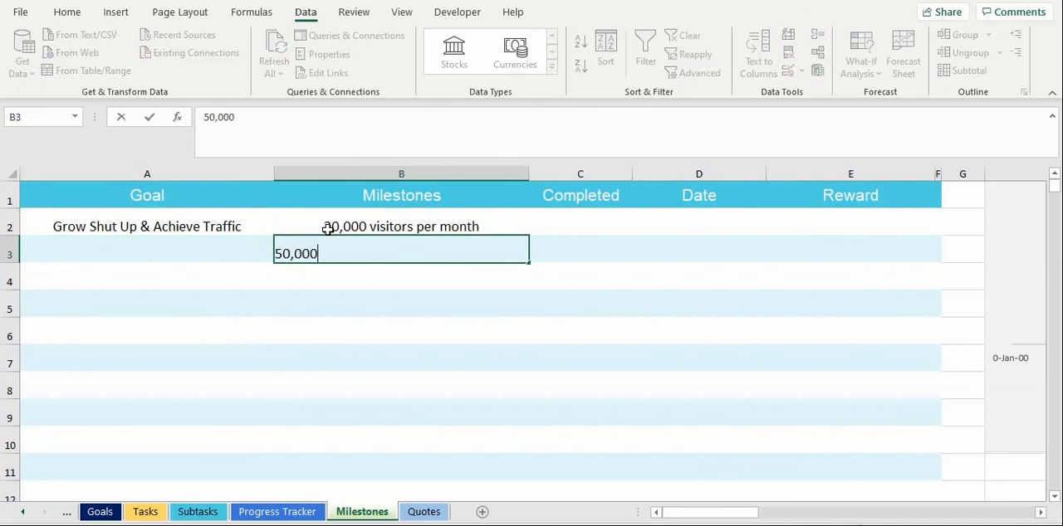
Step: Enter the rewards "Have a fancy dinner" for the first milestone and "Take a week off" for the second
{"action": "left_click", "coordinate": [797, 222]}
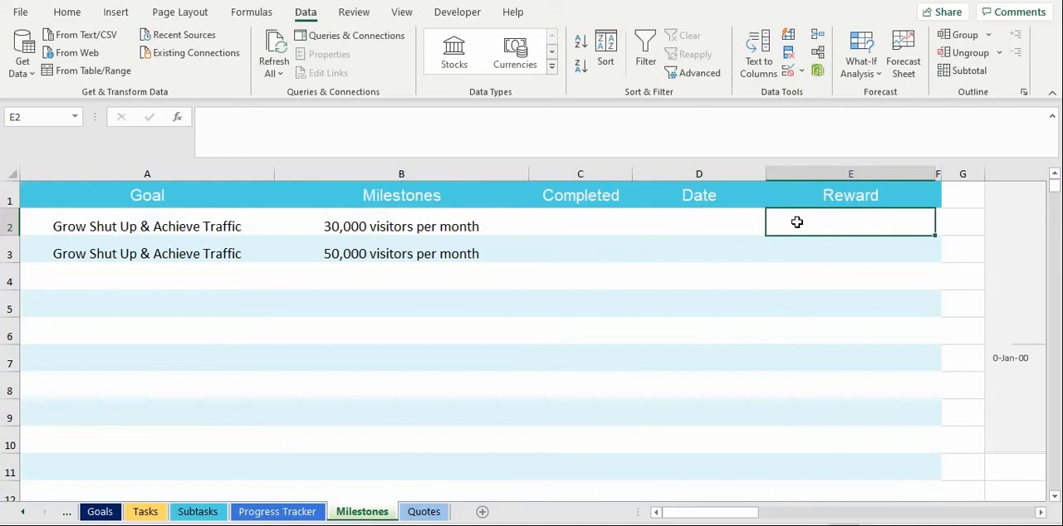
{"action": "type", "text": "Have a fancy dinner"}
{"action": "key", "text": "Return"}
{"action": "type", "text": "Take a week off"}
{"action": "key", "text": "Return"}
Step: Mark the 30,000 visitors milestone as completed by setting its status to 1
{"action": "left_click", "coordinate": [548, 229]}
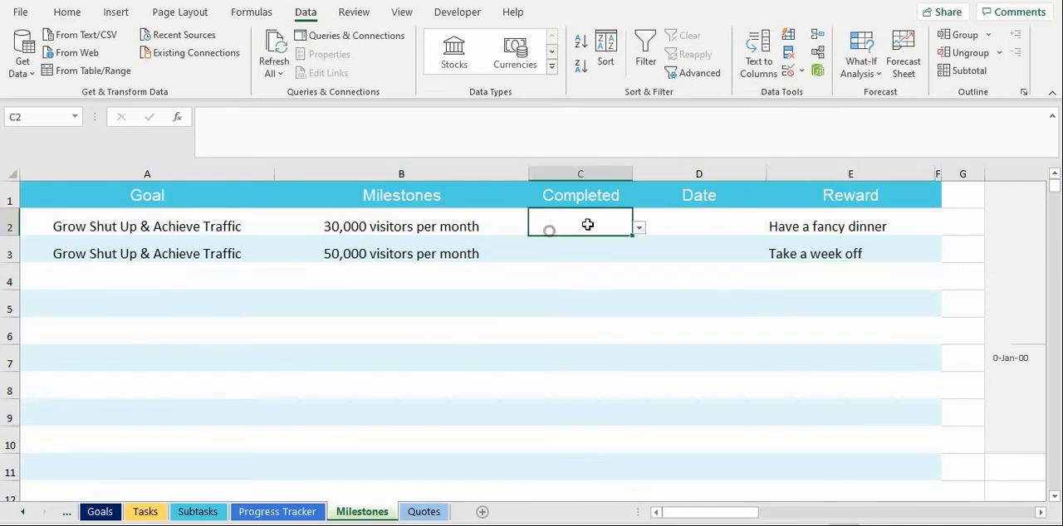
{"action": "left_click", "coordinate": [638, 226]}
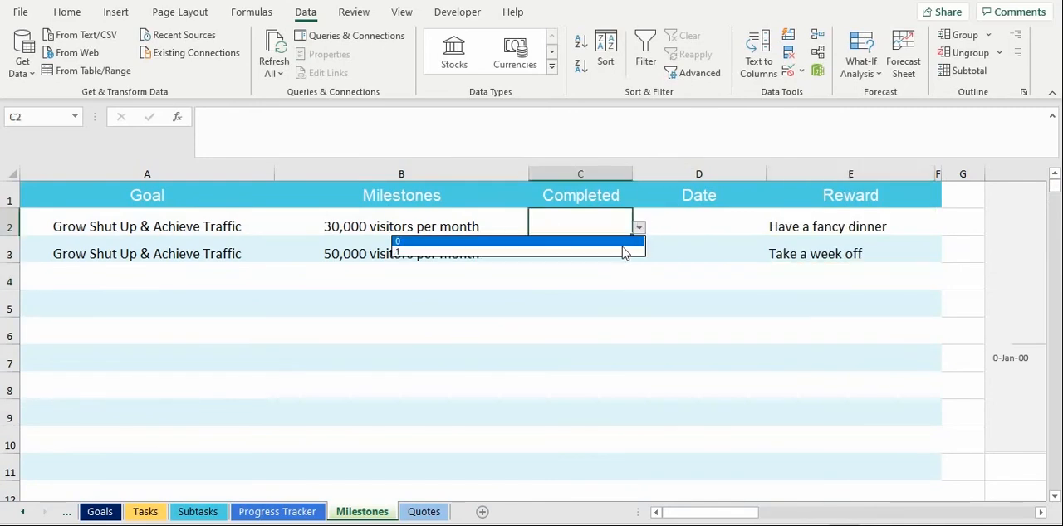
{"action": "left_click", "coordinate": [623, 250]}
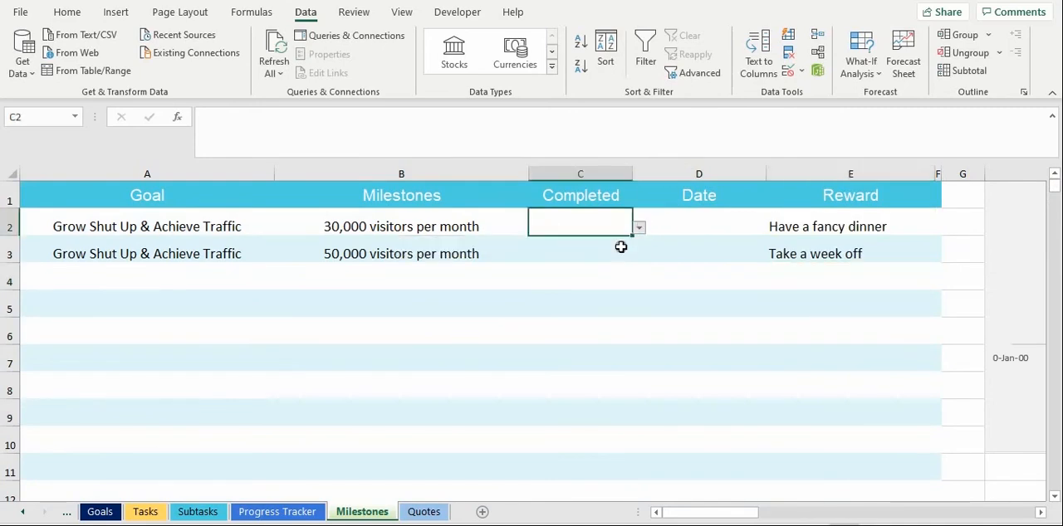
Step: Enter the date 7/7/2021 for the 30,000 visitors milestone and view it on the Milestone Timeline chart
{"action": "left_click", "coordinate": [715, 217]}
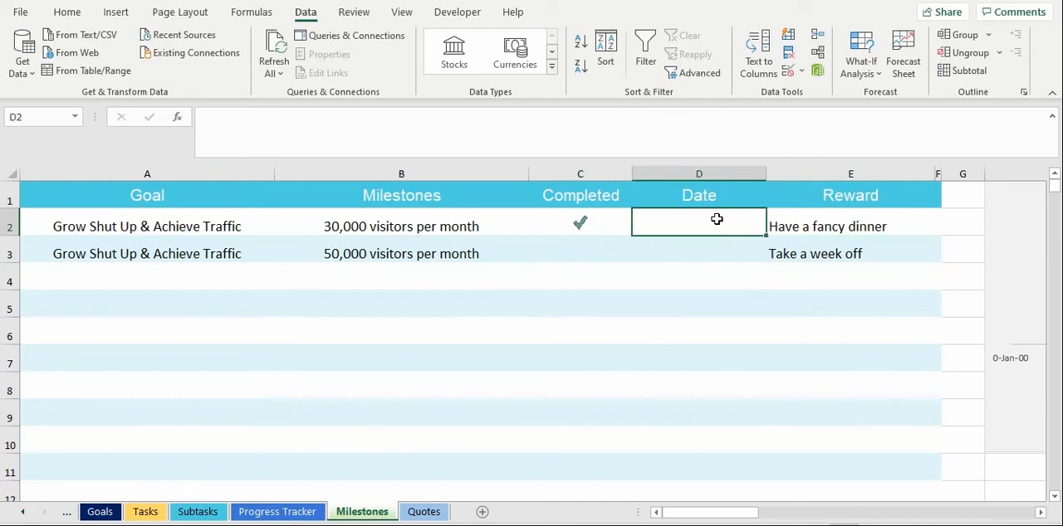
{"action": "type", "text": "7/72021"}
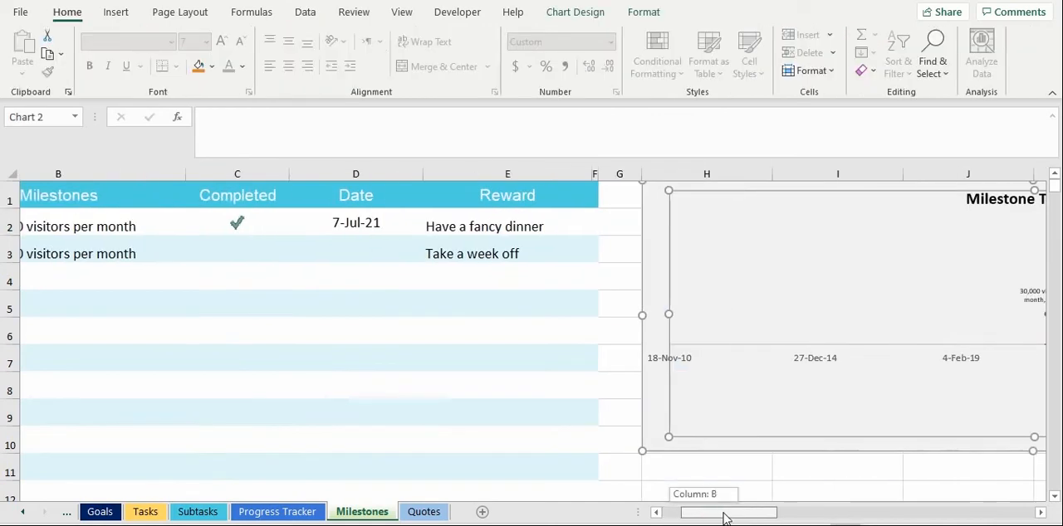
{"action": "left_click_drag", "start_coordinate": [724, 518], "coordinate": [777, 516]}
{"action": "left_click", "coordinate": [579, 452]}
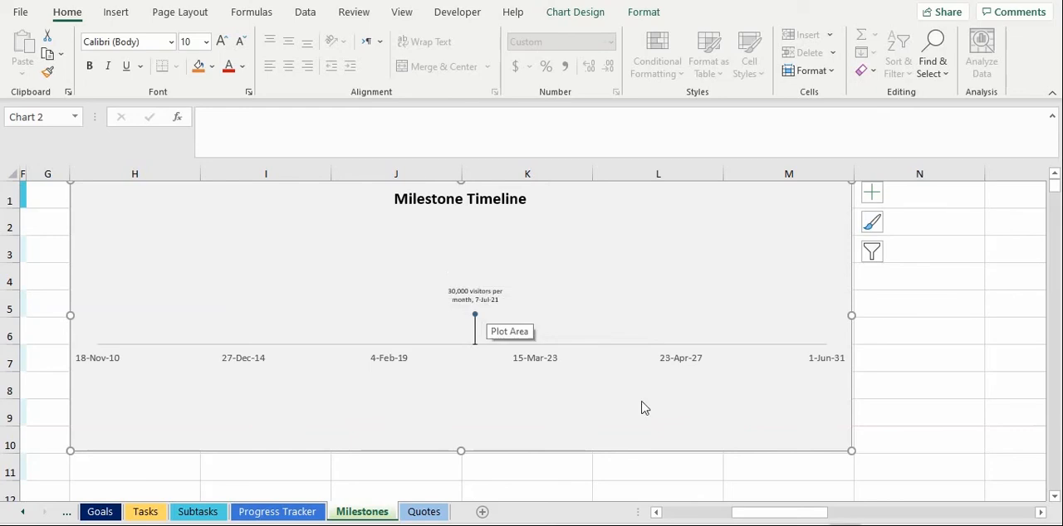
Step: Set the 50,000 visitors milestone's status to 0 and its date to 20-Oct-21, and view the Milestone Timeline chart
{"action": "left_click", "coordinate": [759, 514]}
{"action": "left_click_drag", "start_coordinate": [759, 515], "coordinate": [690, 512]}
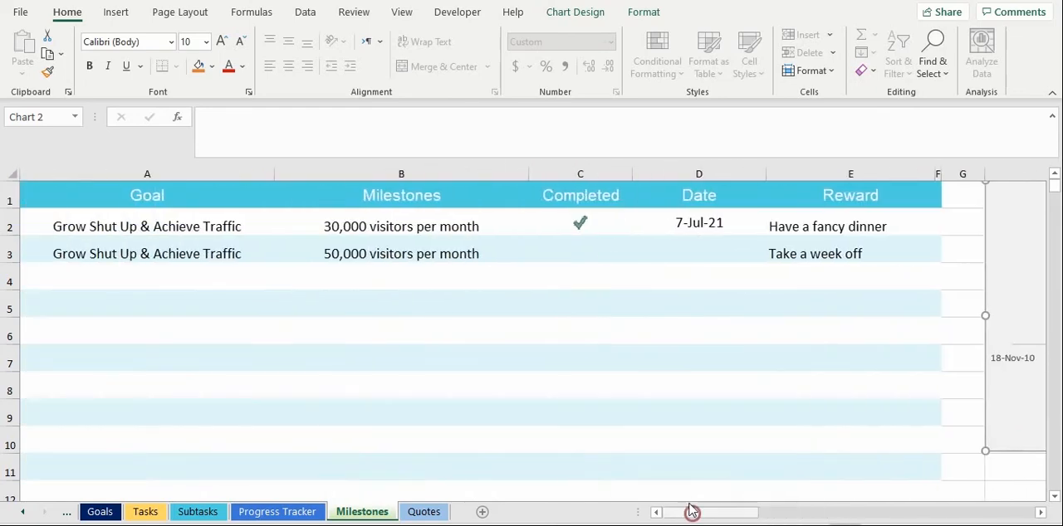
{"action": "left_click", "coordinate": [606, 254]}
{"action": "left_click", "coordinate": [638, 255]}
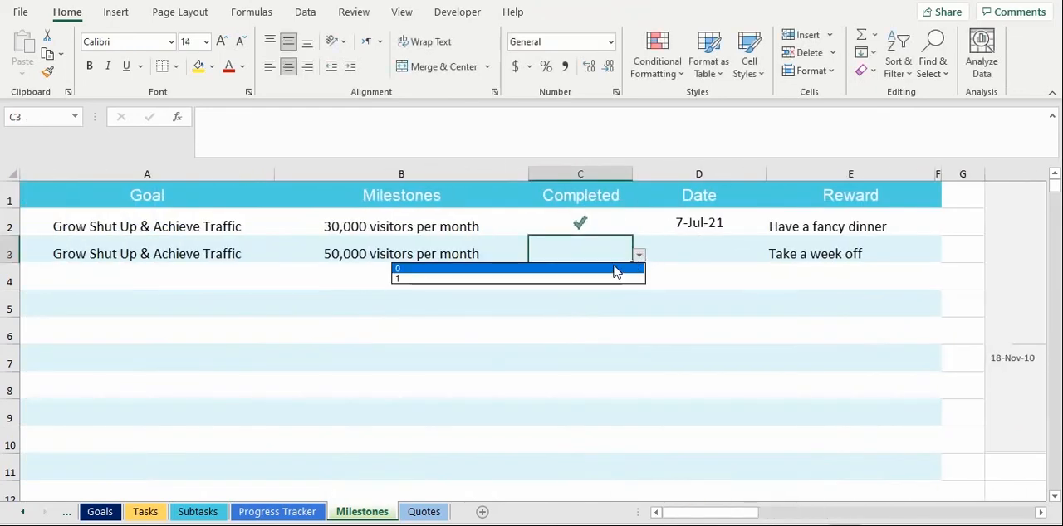
{"action": "left_click", "coordinate": [617, 269]}
{"action": "left_click_drag", "start_coordinate": [681, 512], "coordinate": [734, 520]}
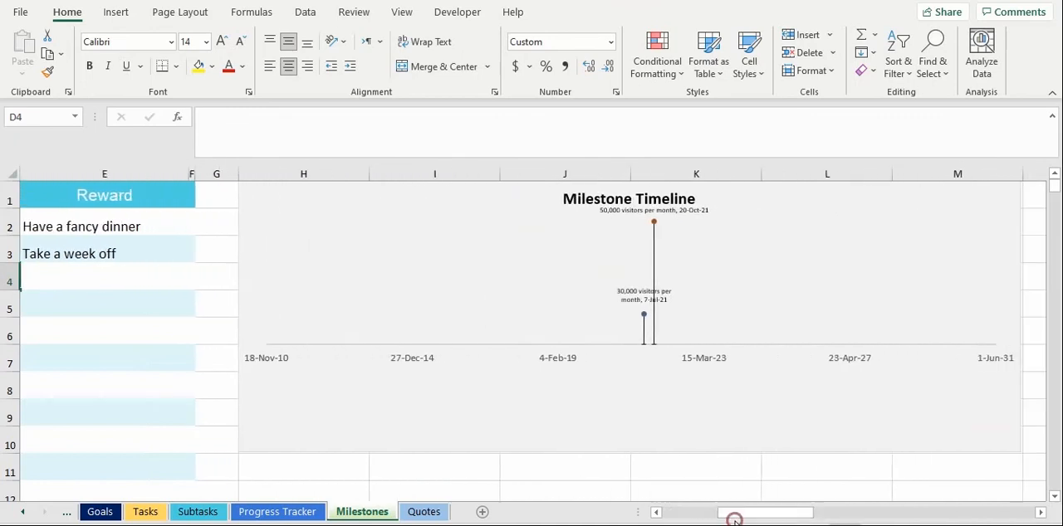
Step: Examine the Quotes sheet through the end of its list and the quotes displayed atop the Goals and Tasks sheets
{"action": "left_click", "coordinate": [413, 515]}
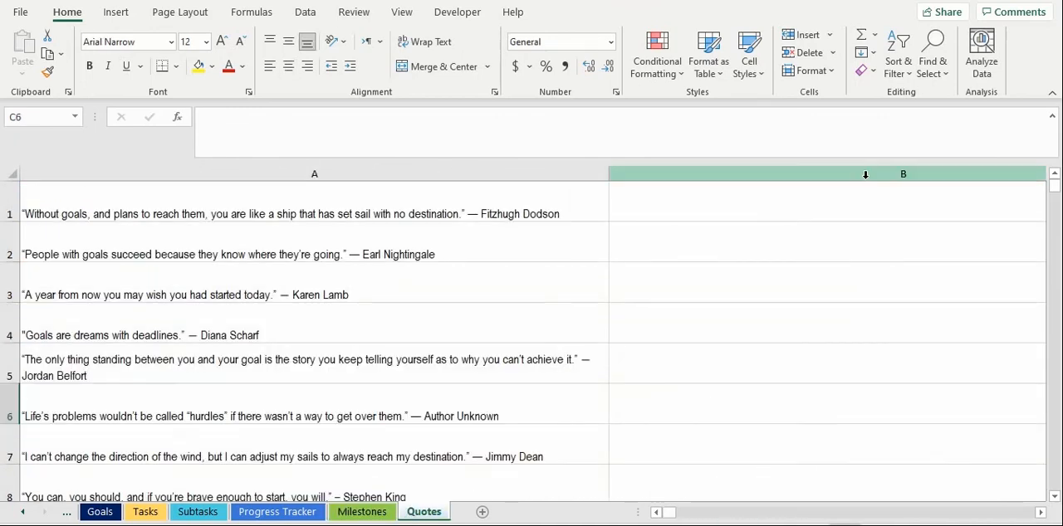
{"action": "left_click_drag", "start_coordinate": [1053, 187], "coordinate": [1056, 206]}
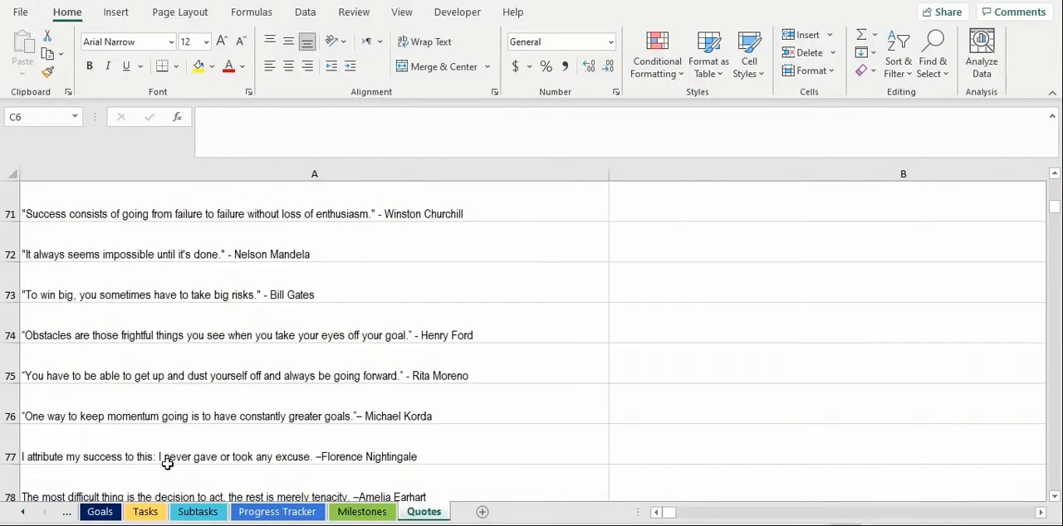
{"action": "left_click", "coordinate": [100, 512]}
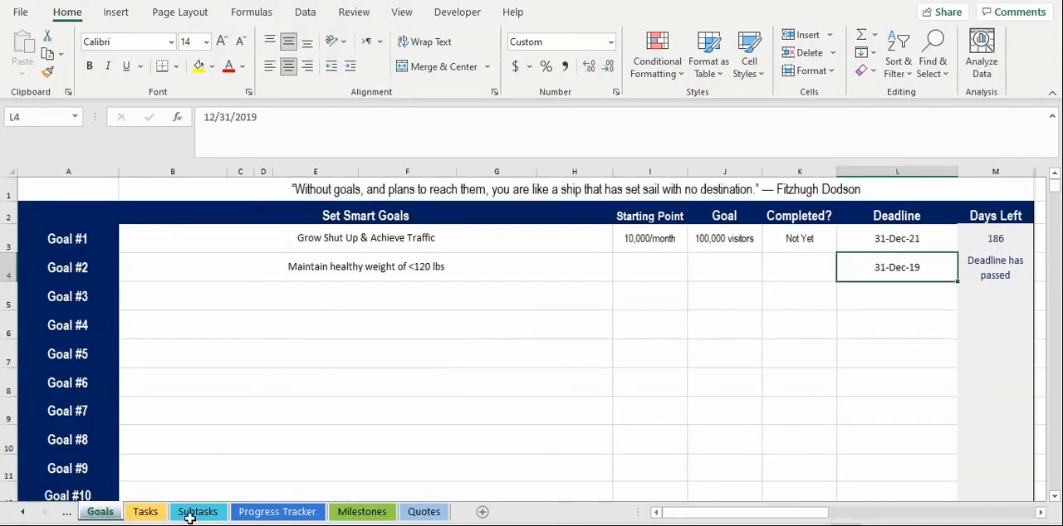
{"action": "left_click", "coordinate": [146, 513]}
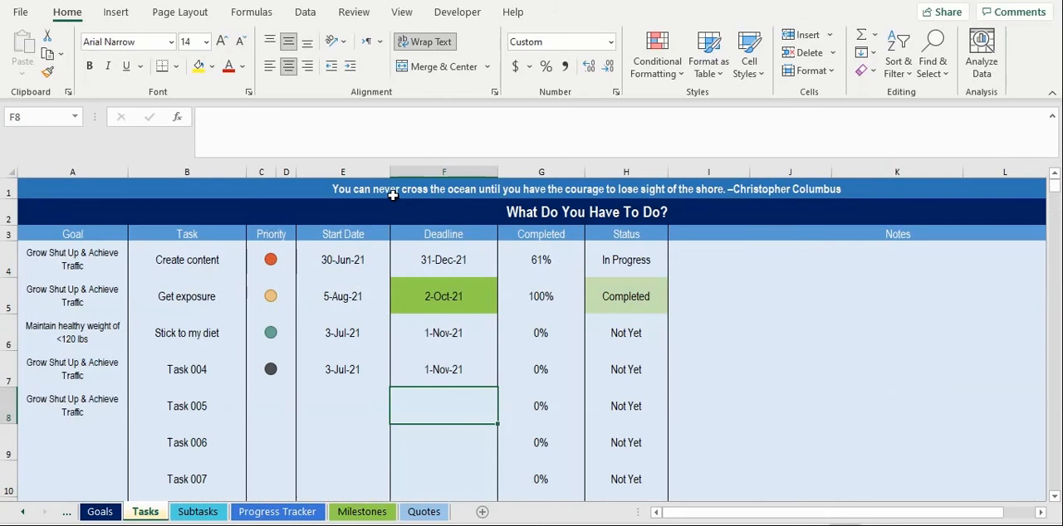
{"action": "left_click", "coordinate": [424, 512]}
{"action": "left_click_drag", "start_coordinate": [1055, 212], "coordinate": [1054, 215]}
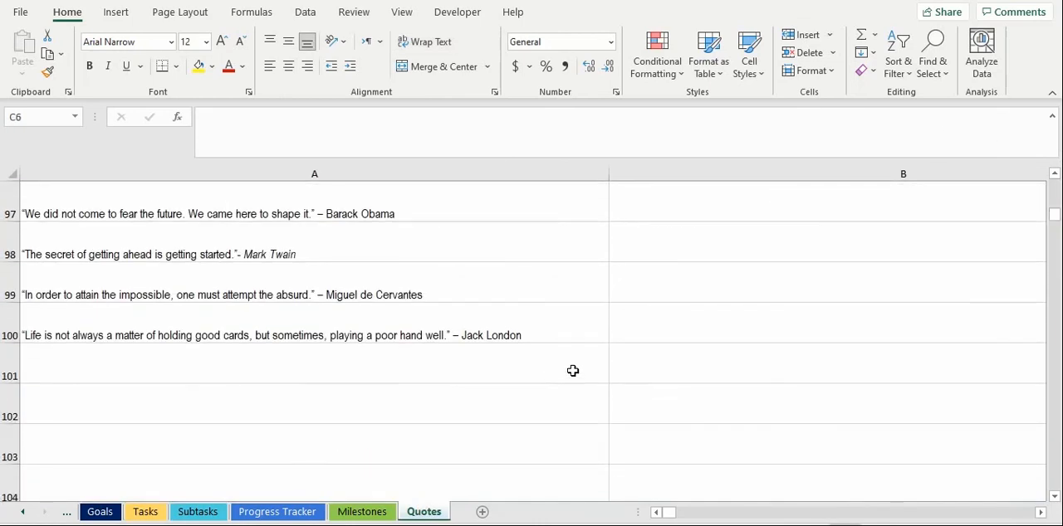